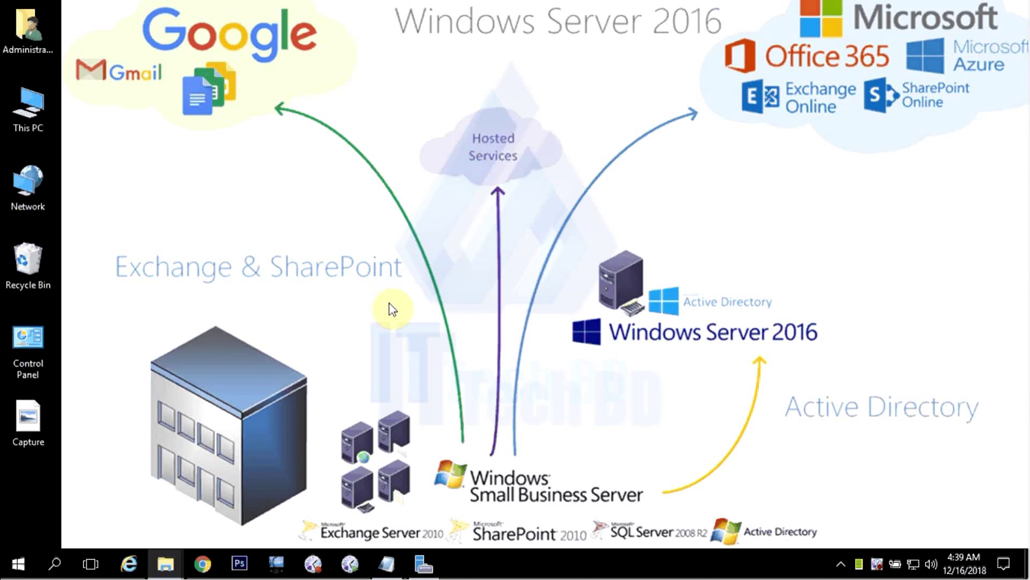
Step: Check the topic note in the open Notepad file, minimize it, and bring up the Local Disk (C:) folder window
{"action": "left_click", "coordinate": [388, 564]}
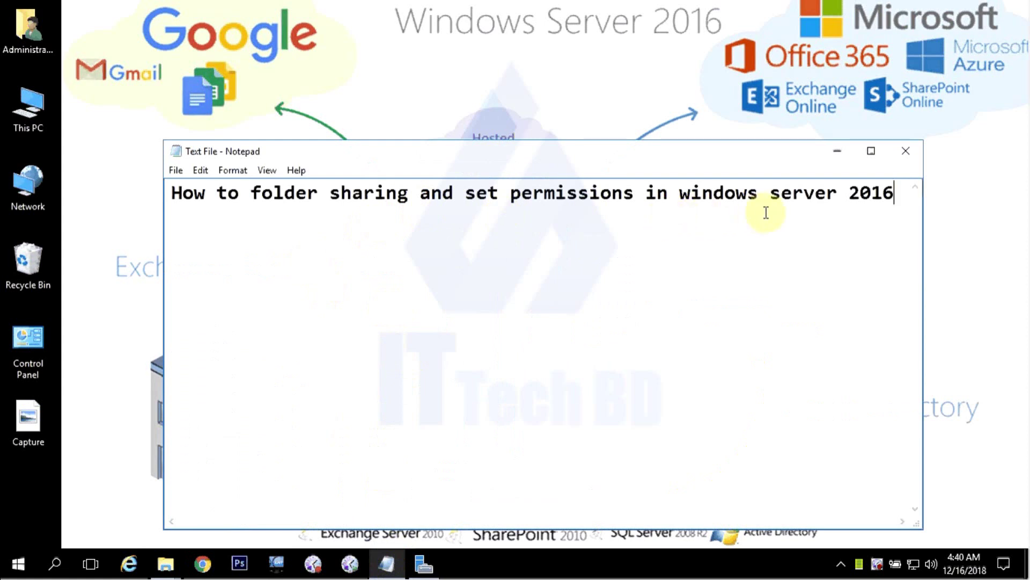
{"action": "left_click", "coordinate": [838, 152]}
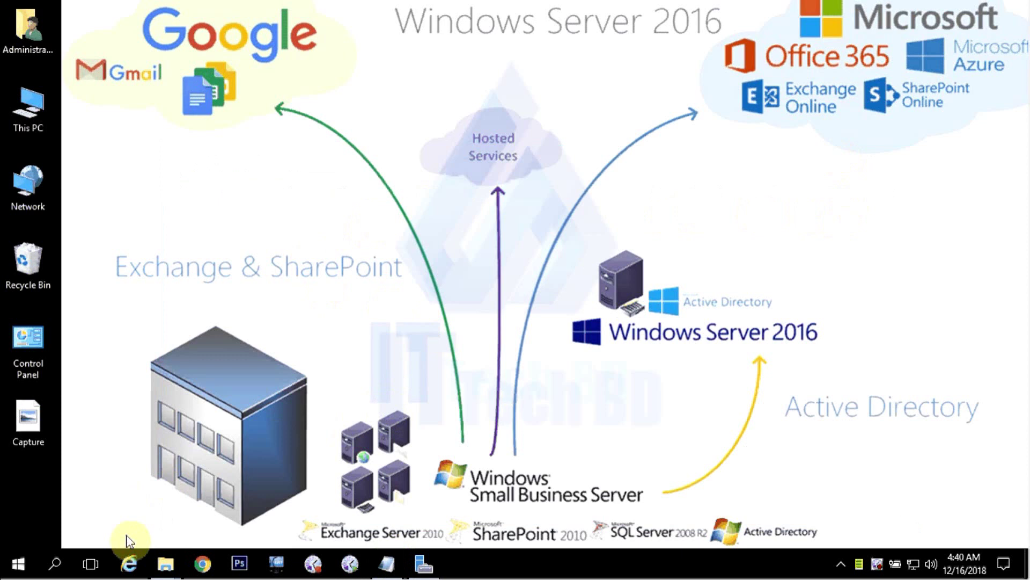
{"action": "left_click", "coordinate": [163, 564]}
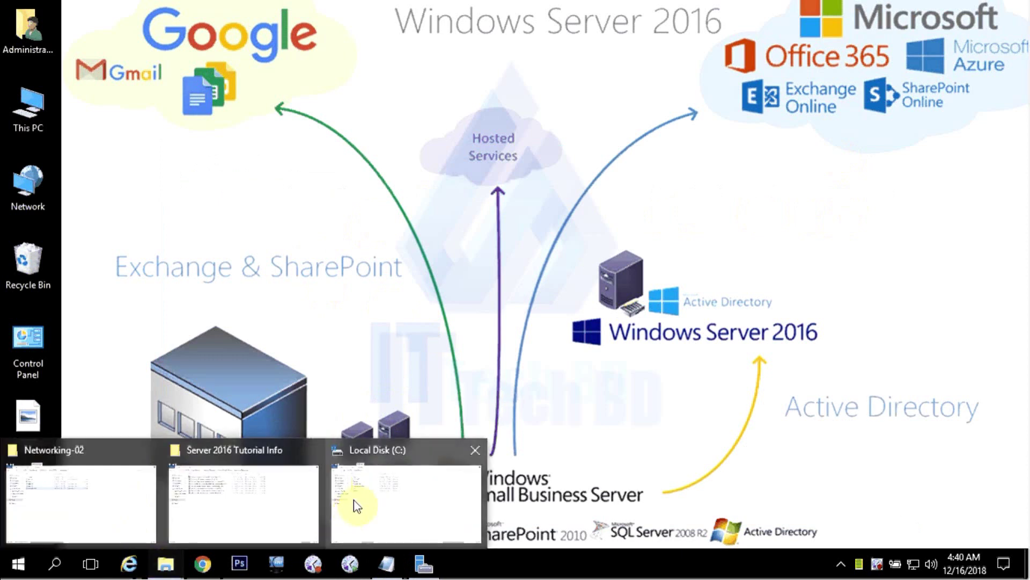
{"action": "left_click", "coordinate": [402, 483]}
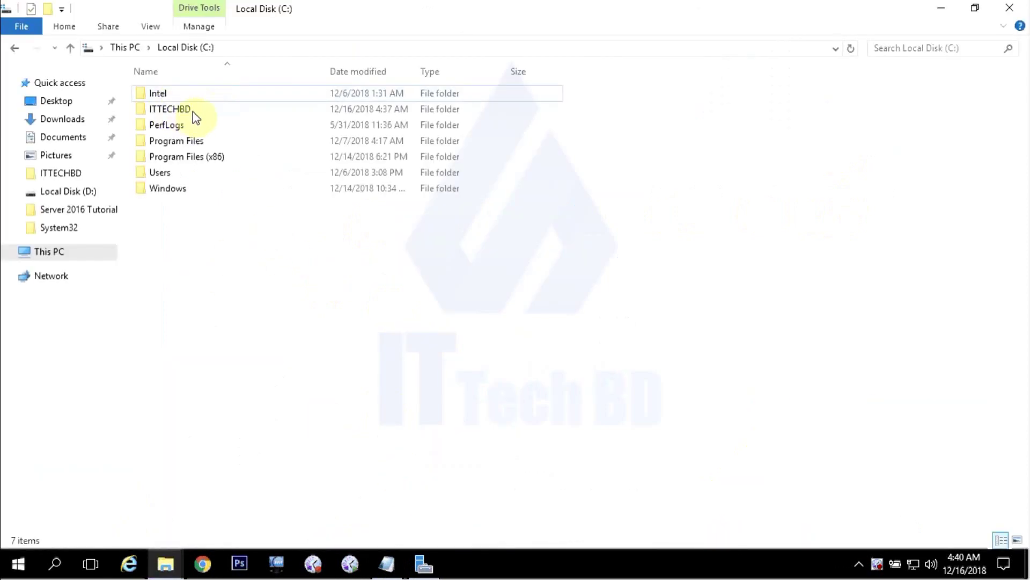
Step: Look through the files inside the ITTECHBD folder on Local Disk (C:) and return to the drive's root
{"action": "left_click", "coordinate": [172, 113]}
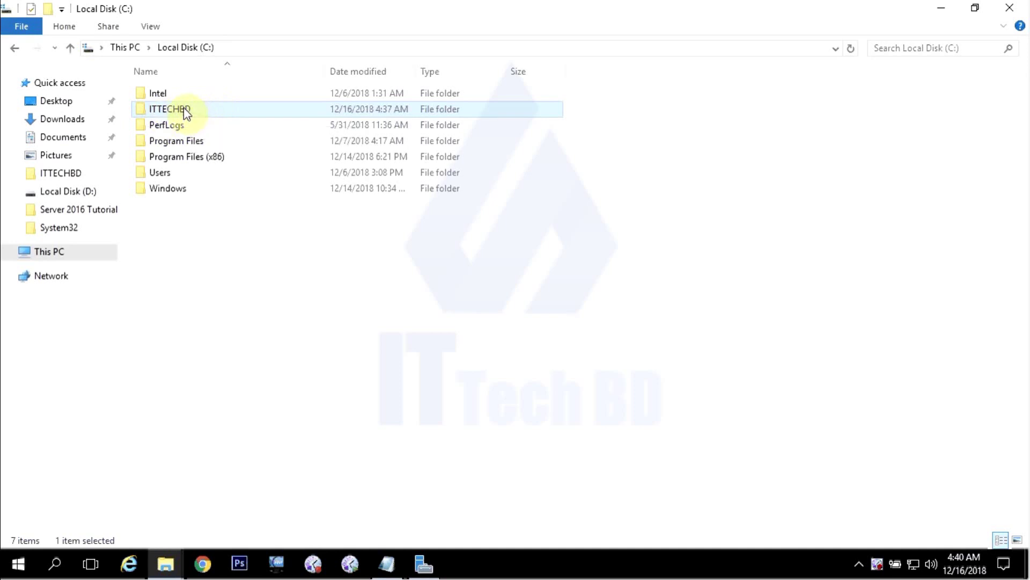
{"action": "double_click", "coordinate": [184, 110]}
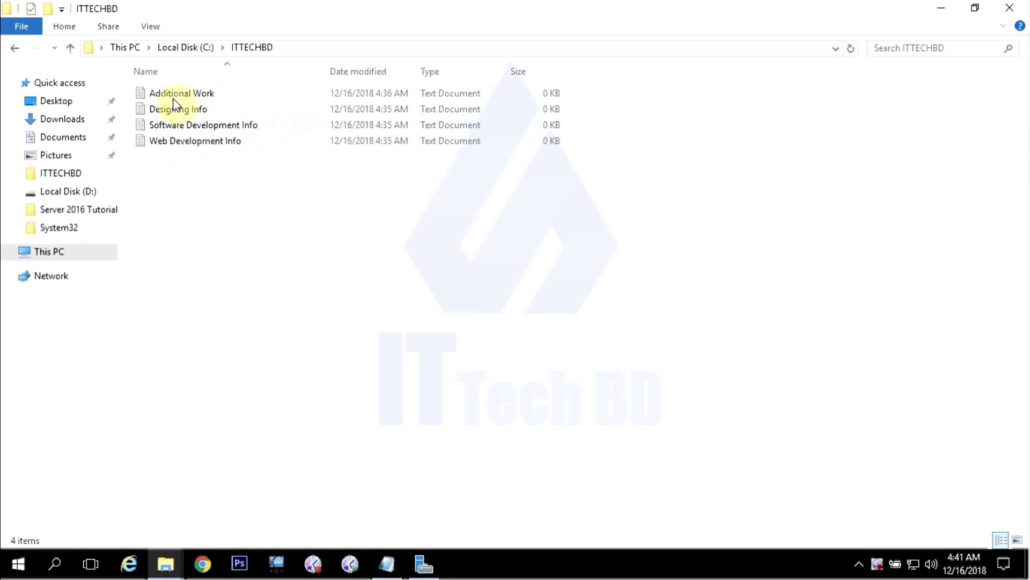
{"action": "left_click", "coordinate": [72, 48]}
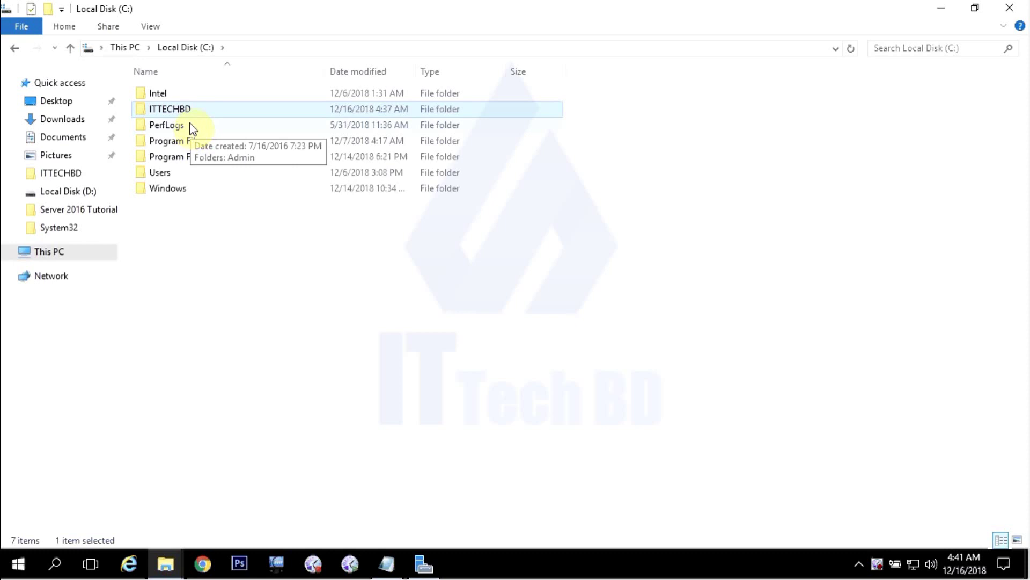
{"action": "double_click", "coordinate": [185, 111]}
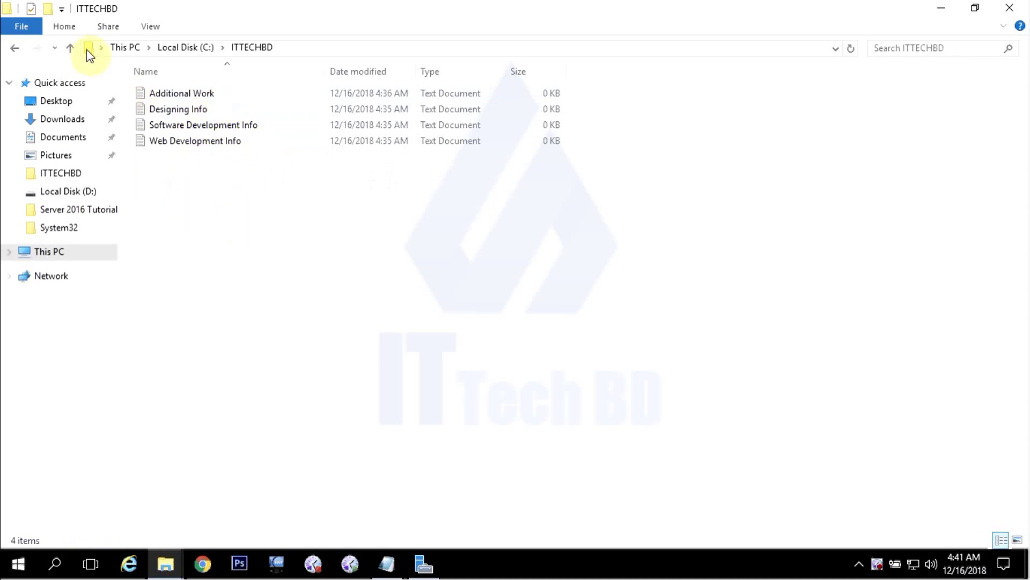
{"action": "left_click", "coordinate": [71, 49]}
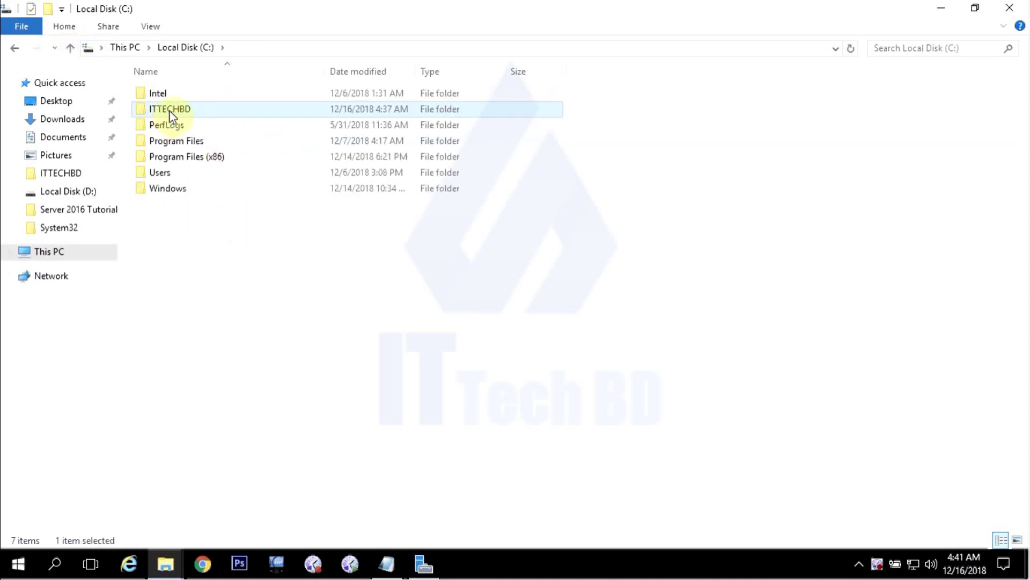
{"action": "mouse_move", "coordinate": [193, 114]}
{"action": "right_click", "coordinate": [173, 114]}
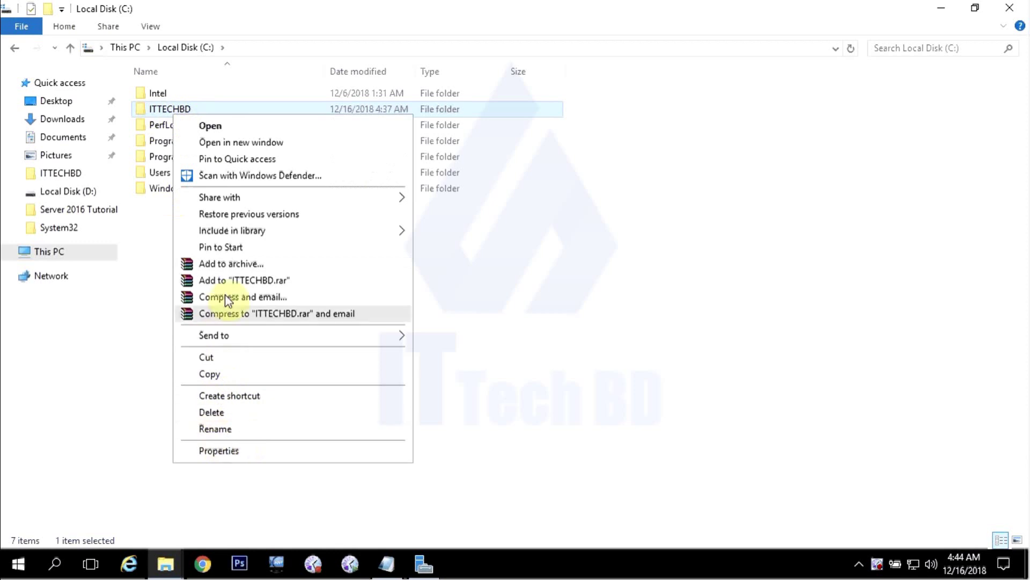
{"action": "mouse_move", "coordinate": [229, 200]}
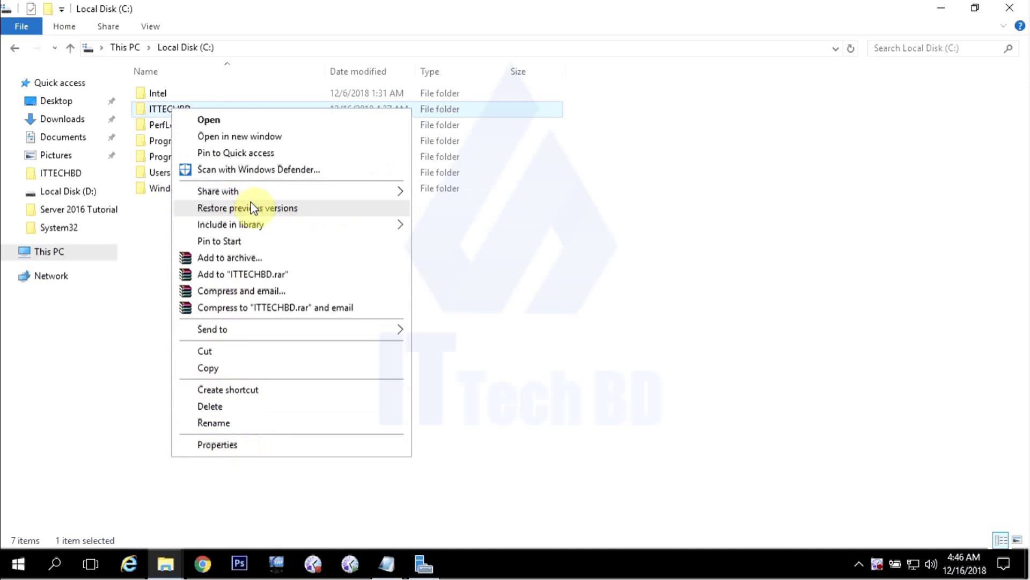
{"action": "mouse_move", "coordinate": [244, 194]}
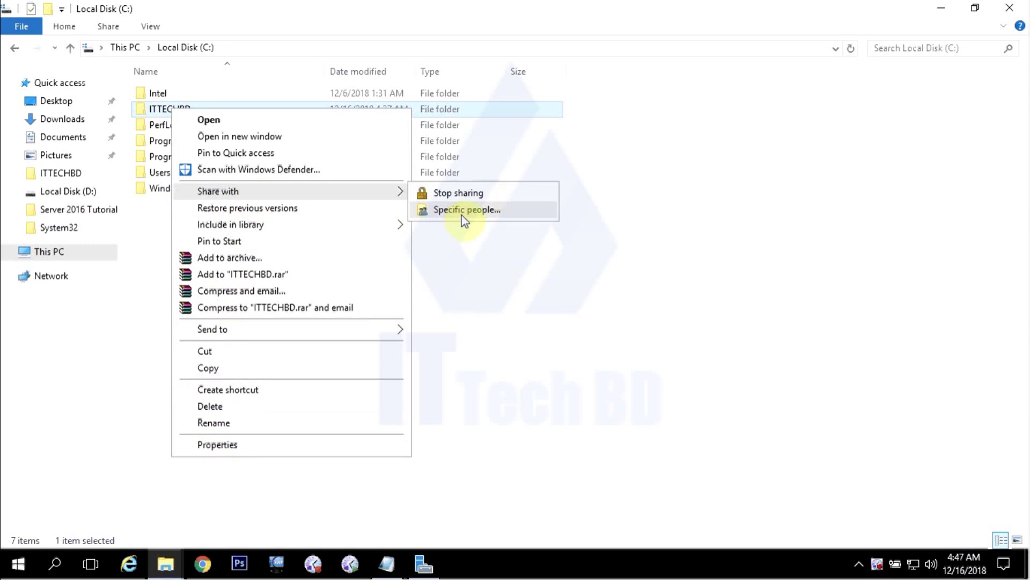
{"action": "left_click", "coordinate": [481, 214]}
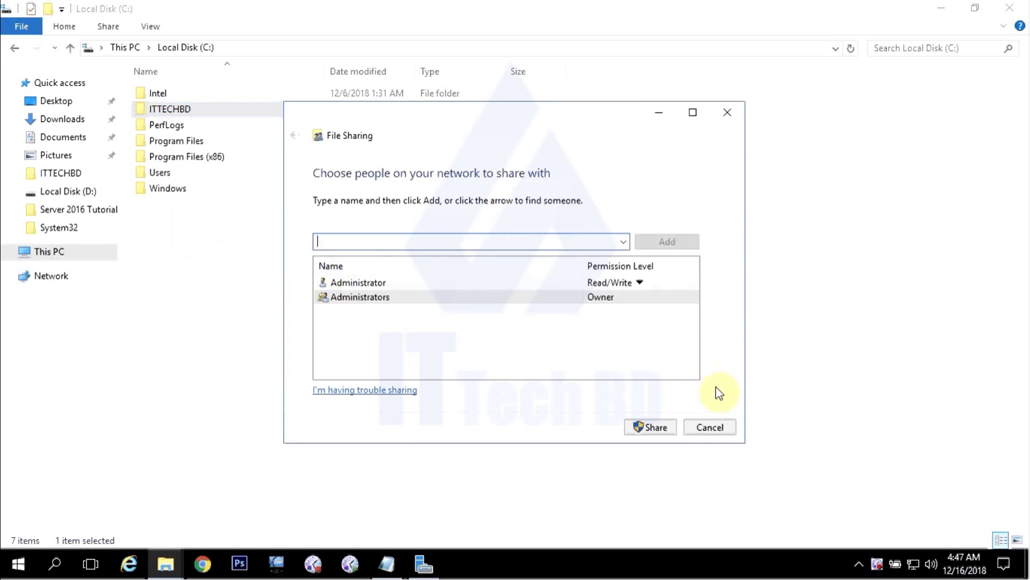
{"action": "left_click", "coordinate": [718, 425]}
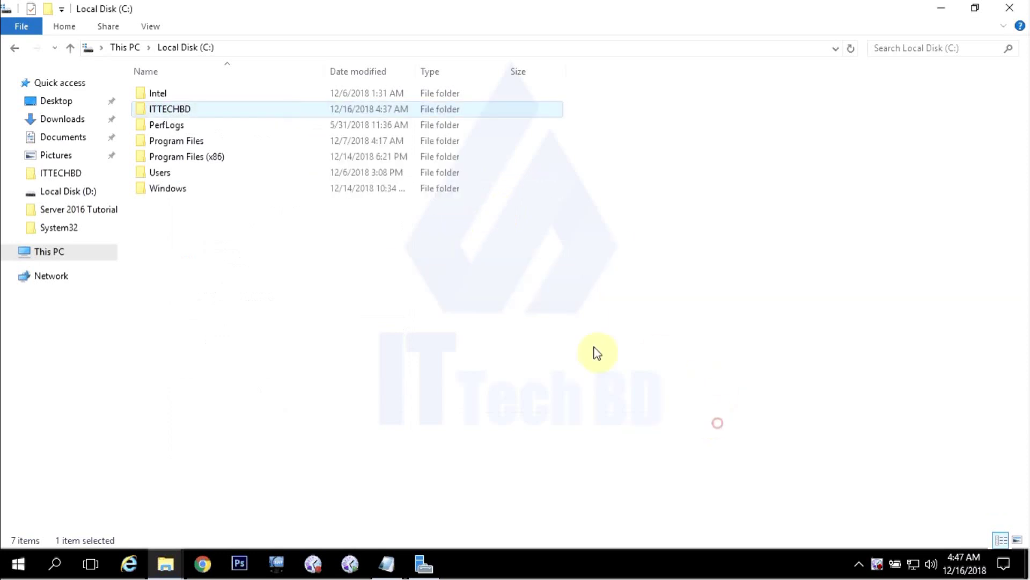
Step: Share the ITTECHBD folder on the network with Everyone through the sharing settings in its properties
{"action": "right_click", "coordinate": [187, 112]}
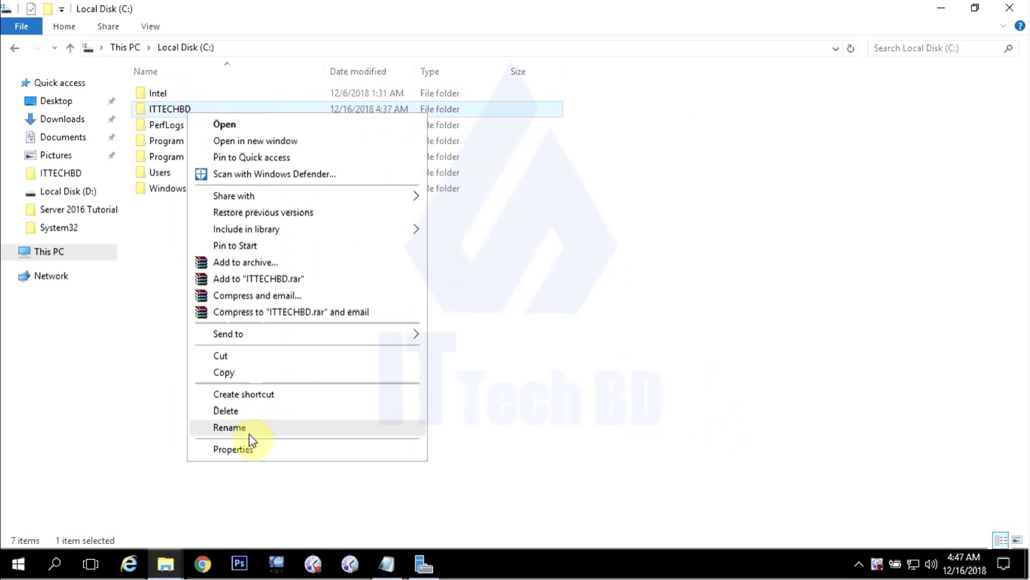
{"action": "left_click", "coordinate": [240, 449]}
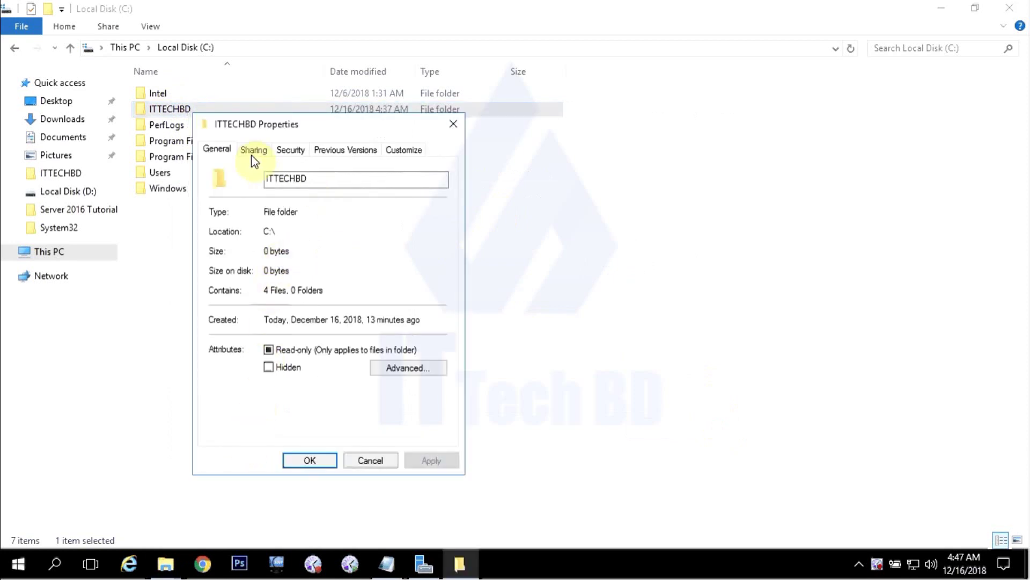
{"action": "left_click", "coordinate": [251, 155]}
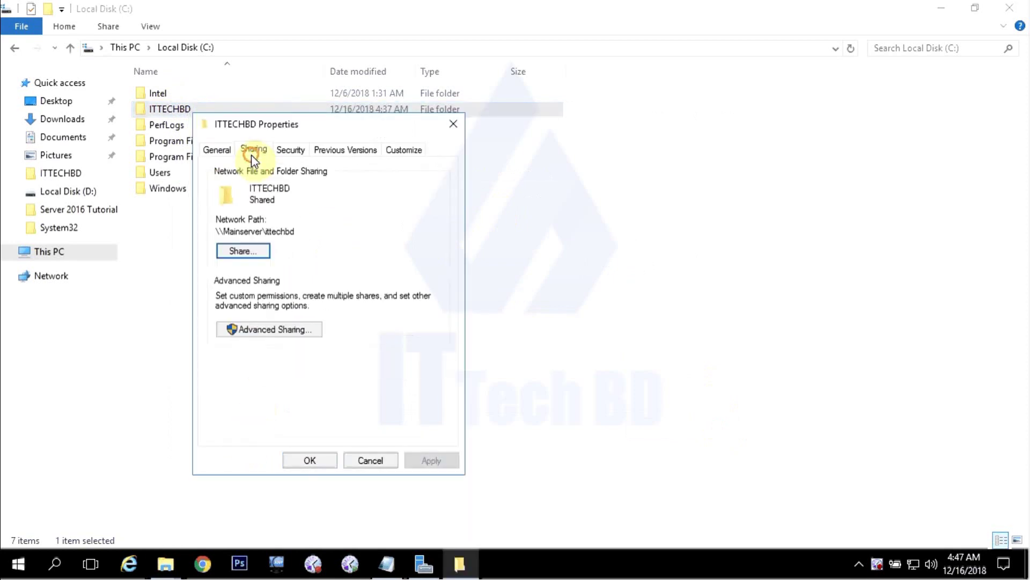
{"action": "left_click", "coordinate": [250, 254]}
{"action": "left_click", "coordinate": [334, 134]}
{"action": "left_click_drag", "start_coordinate": [338, 135], "coordinate": [503, 111]}
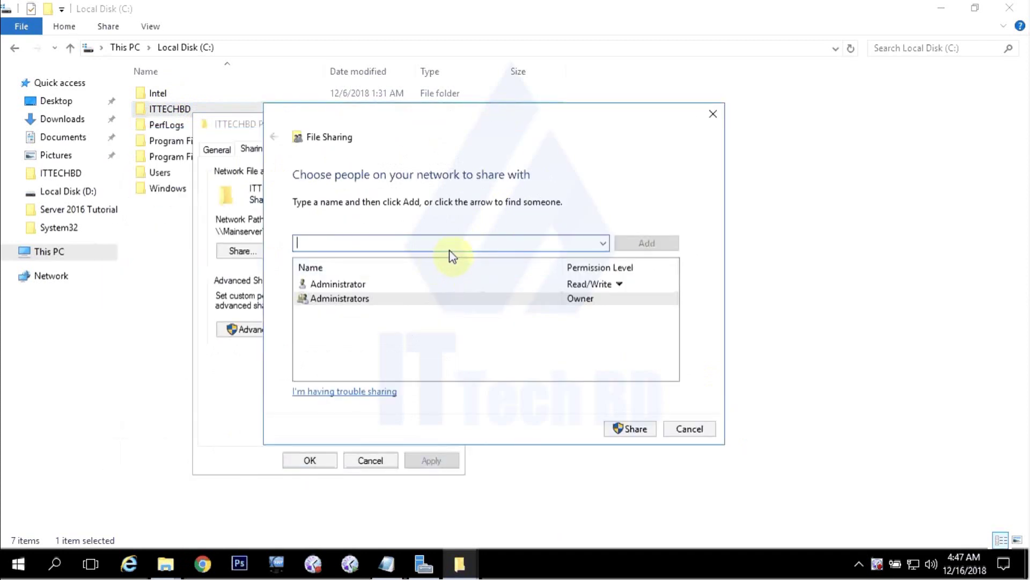
{"action": "left_click", "coordinate": [603, 244]}
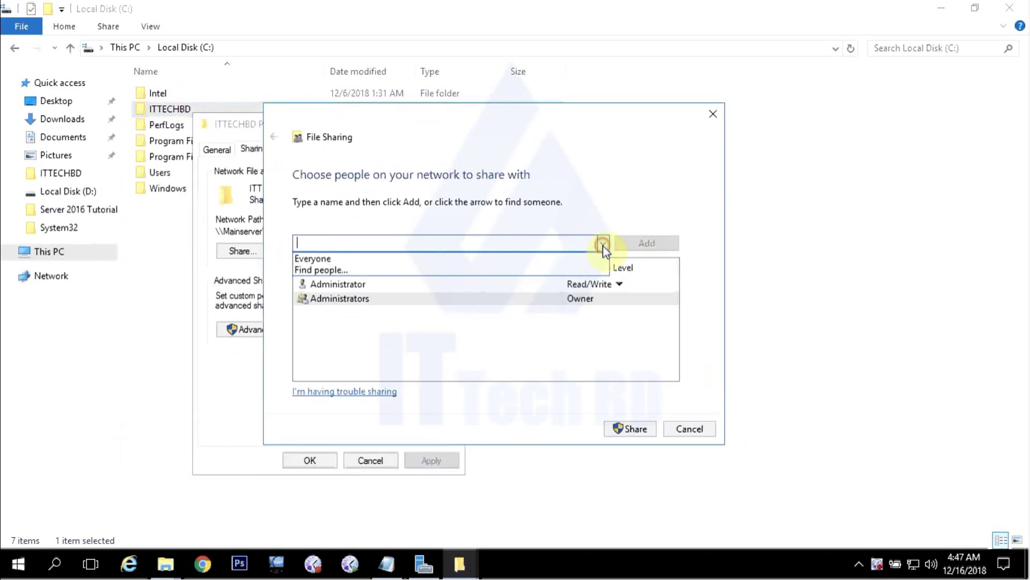
{"action": "left_click", "coordinate": [322, 259]}
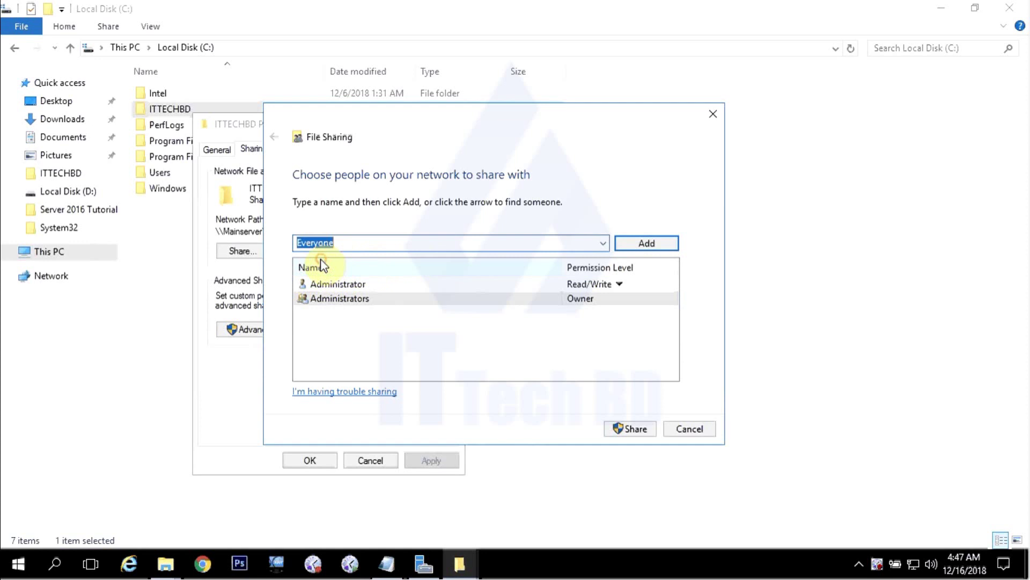
{"action": "left_click", "coordinate": [633, 428]}
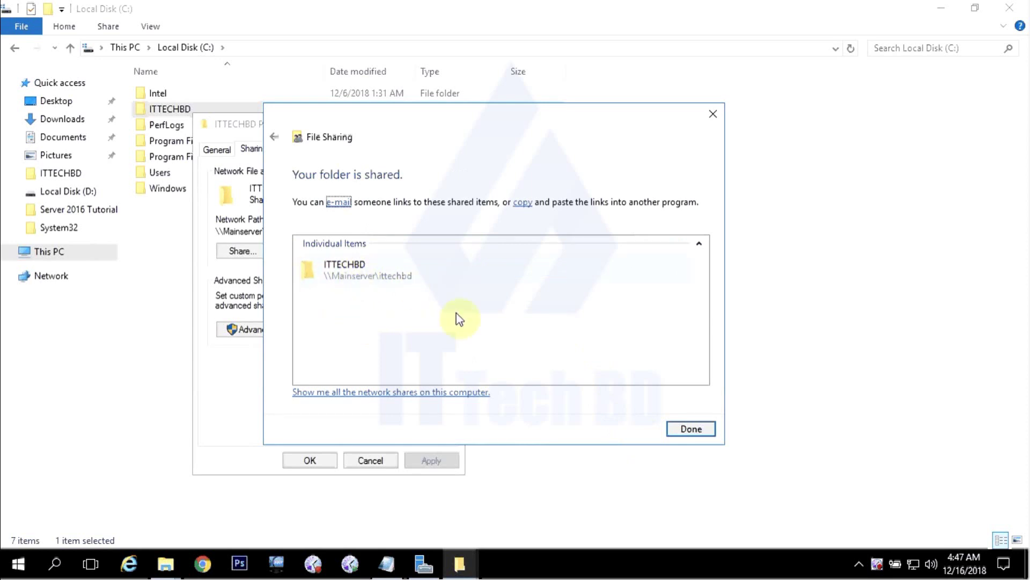
{"action": "left_click", "coordinate": [693, 429]}
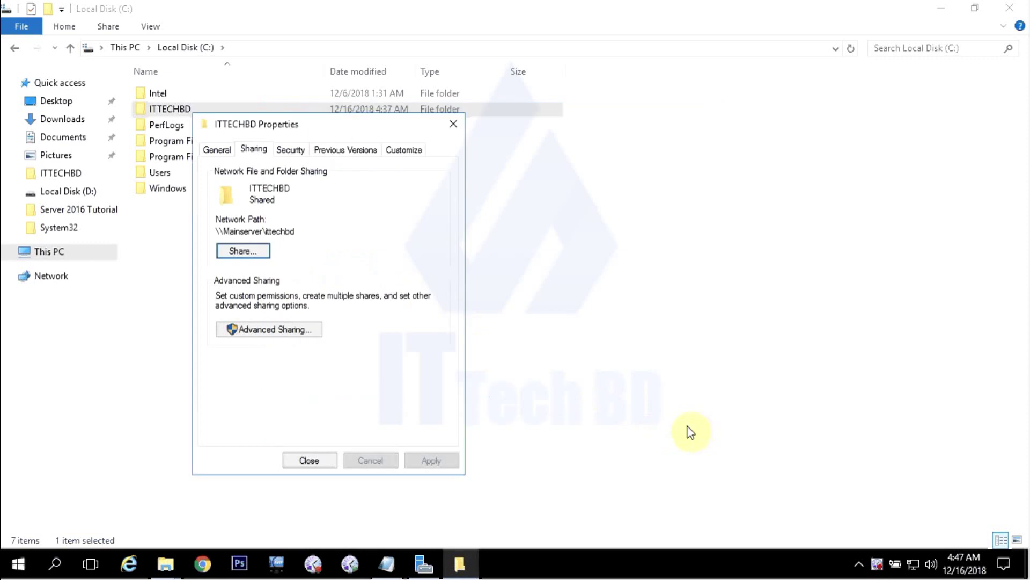
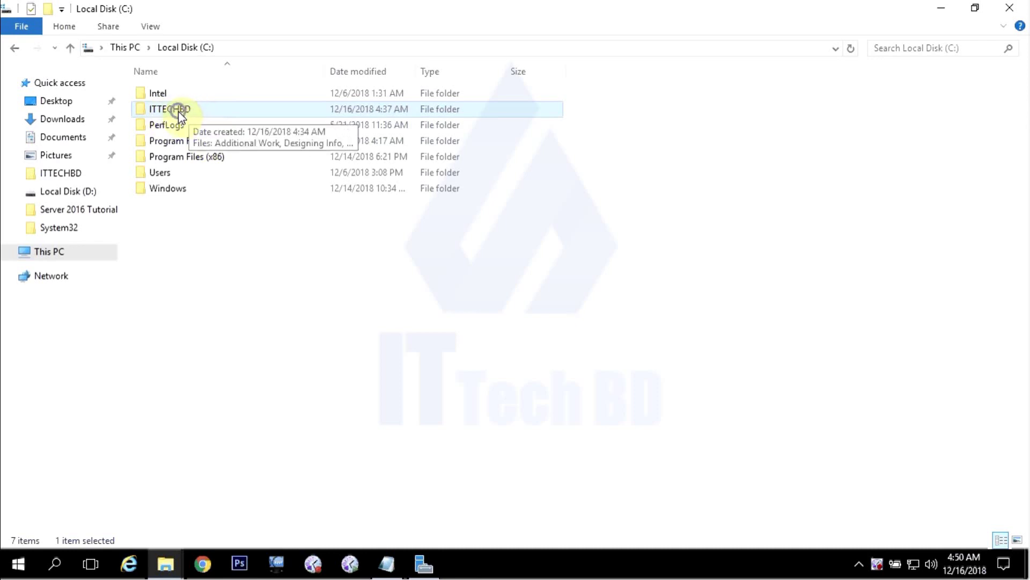
Step: Open the Advanced Sharing settings in the ITTECHBD folder's properties and check the available share names
{"action": "right_click", "coordinate": [178, 111]}
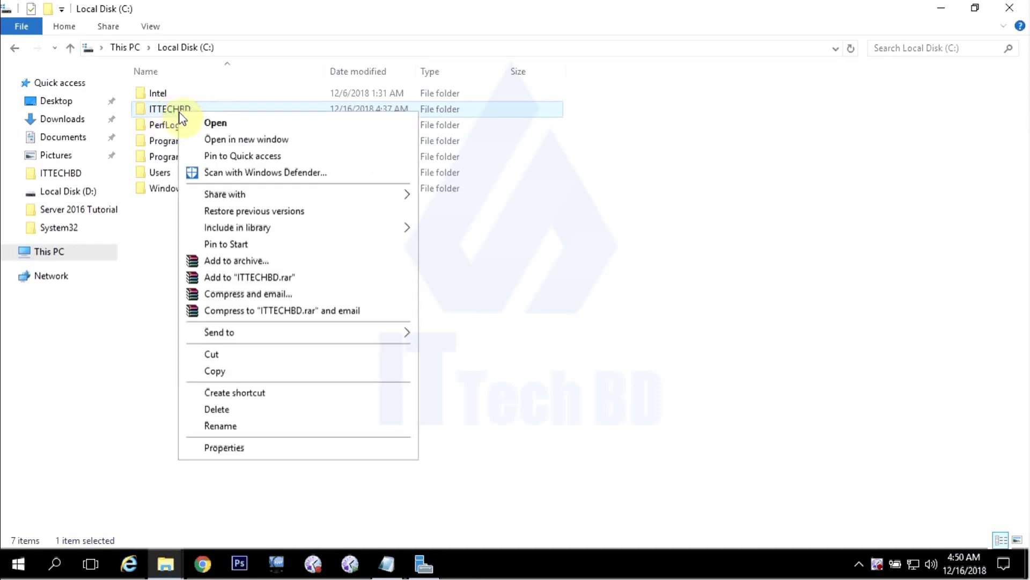
{"action": "left_click", "coordinate": [241, 447]}
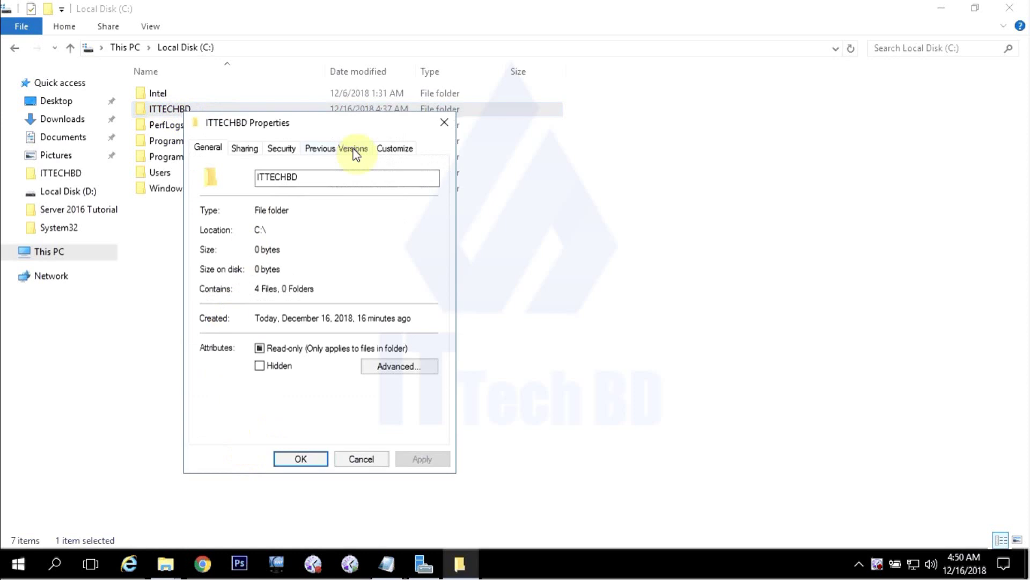
{"action": "left_click_drag", "start_coordinate": [316, 121], "coordinate": [341, 72]}
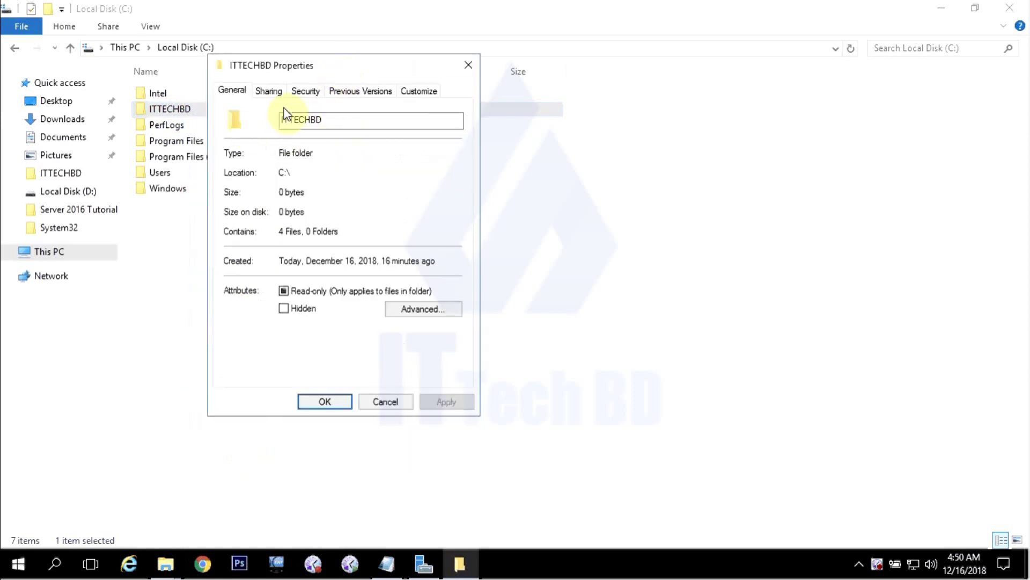
{"action": "left_click", "coordinate": [270, 92]}
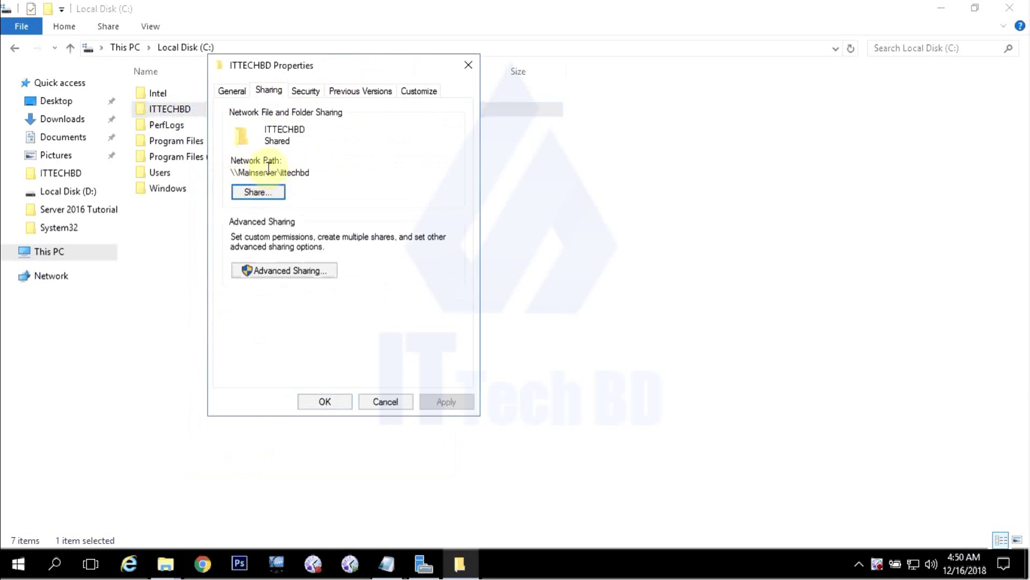
{"action": "left_click", "coordinate": [291, 271]}
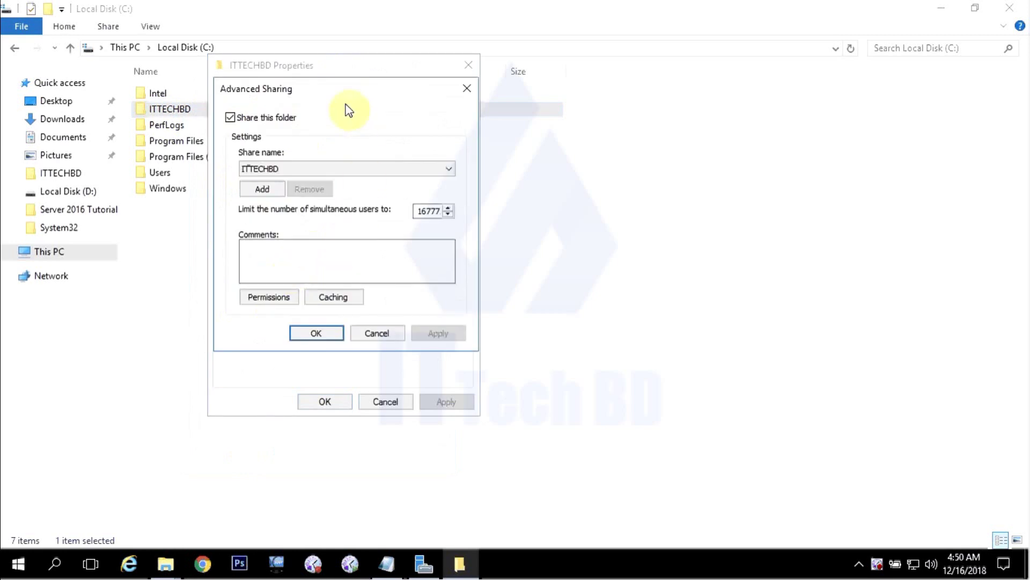
{"action": "left_click_drag", "start_coordinate": [332, 97], "coordinate": [362, 108]}
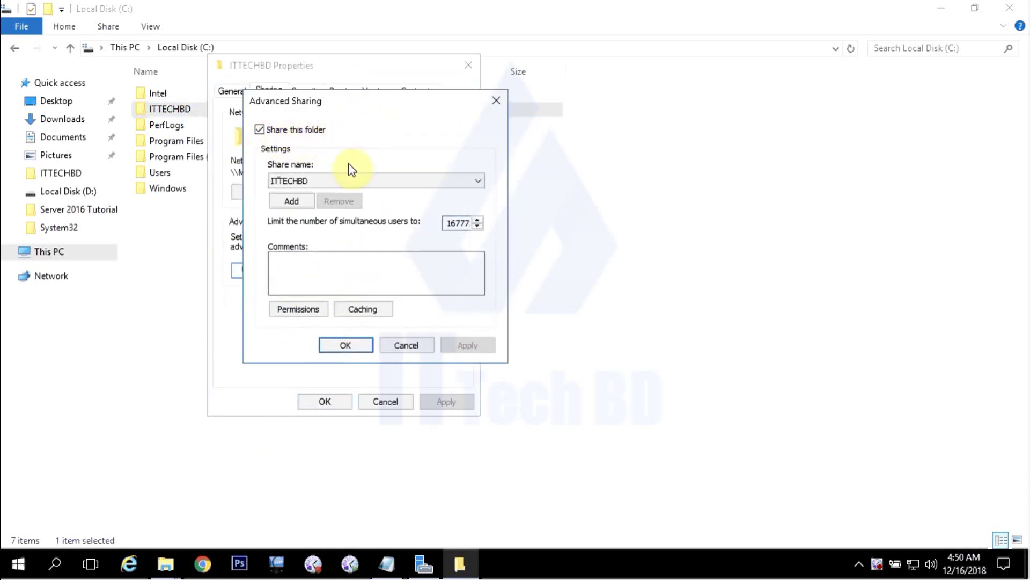
{"action": "left_click", "coordinate": [308, 182]}
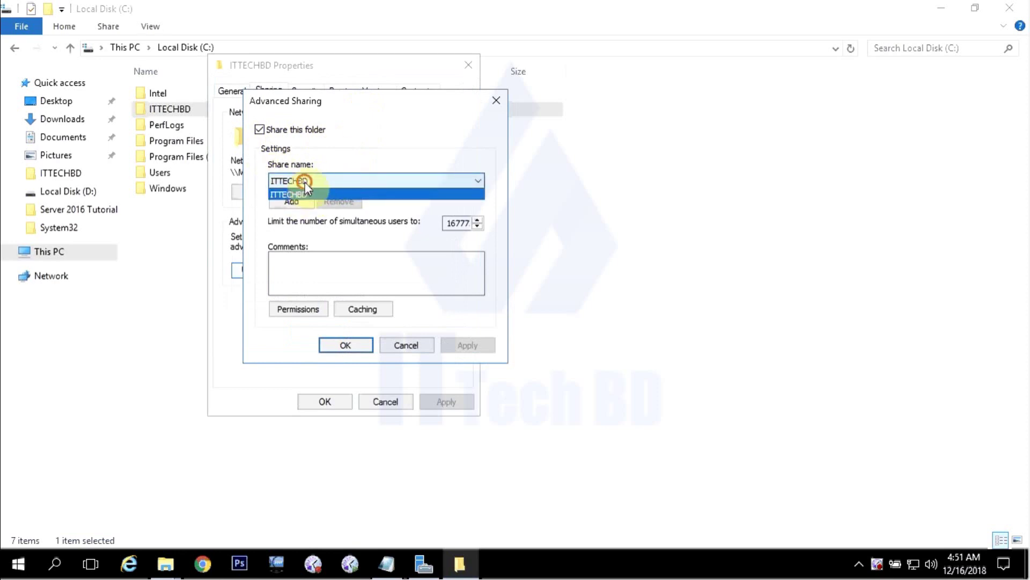
{"action": "left_click", "coordinate": [306, 183]}
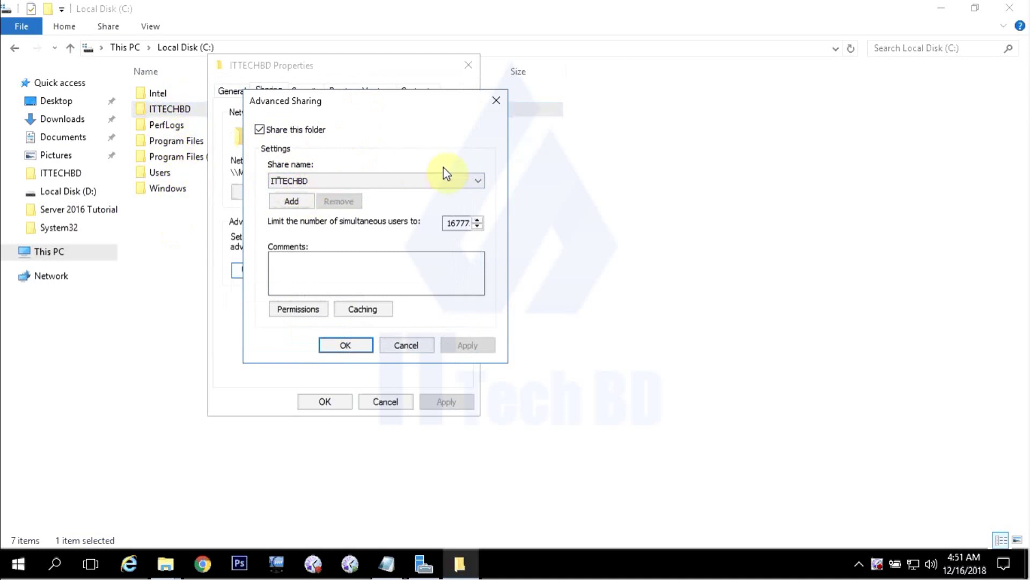
{"action": "left_click", "coordinate": [477, 182]}
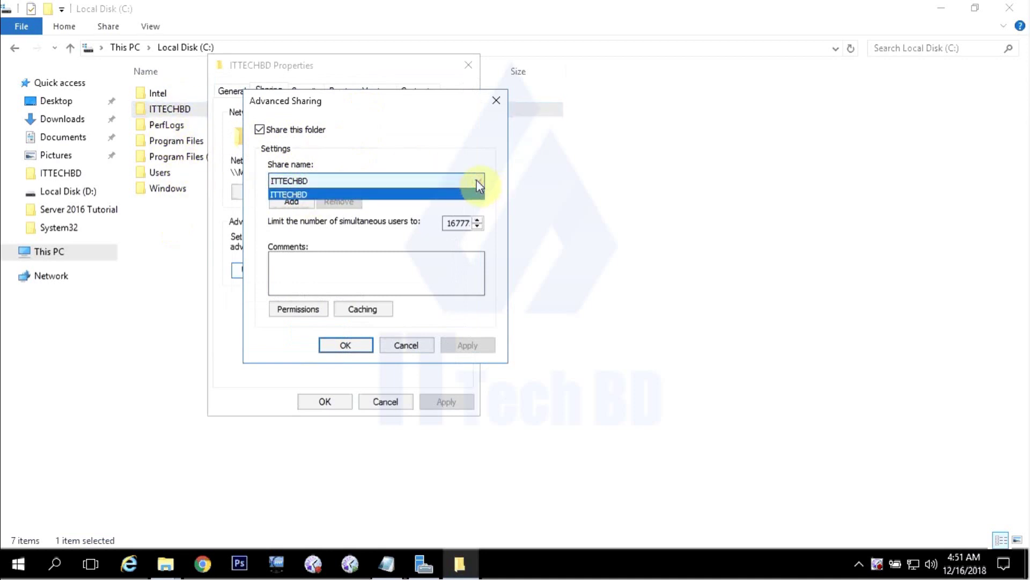
{"action": "left_click", "coordinate": [379, 154]}
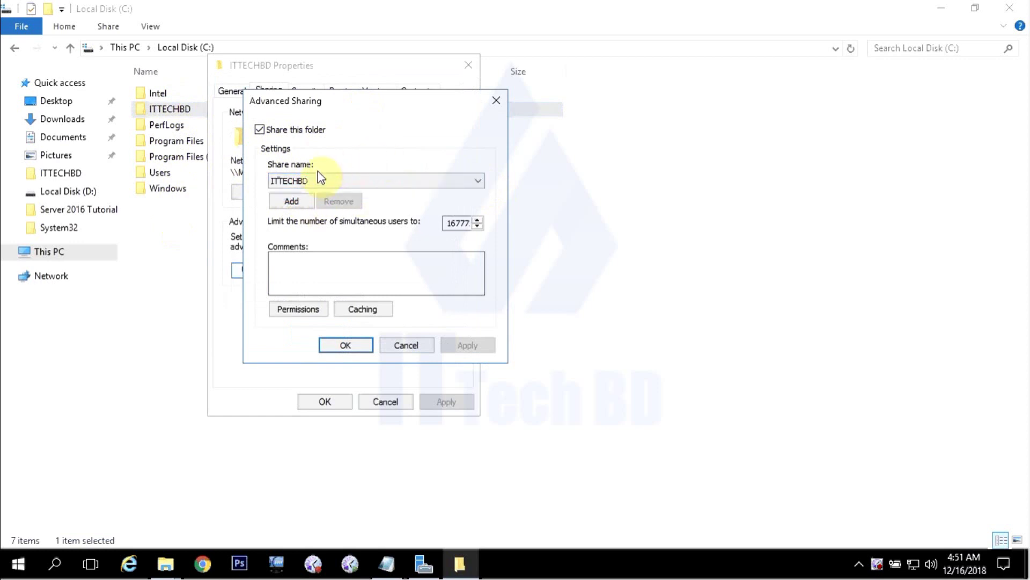
{"action": "left_click", "coordinate": [277, 180]}
Step: Open the ITTECHBD share permissions, start adding entries, and restrict the object types to Users only
{"action": "left_click", "coordinate": [294, 311]}
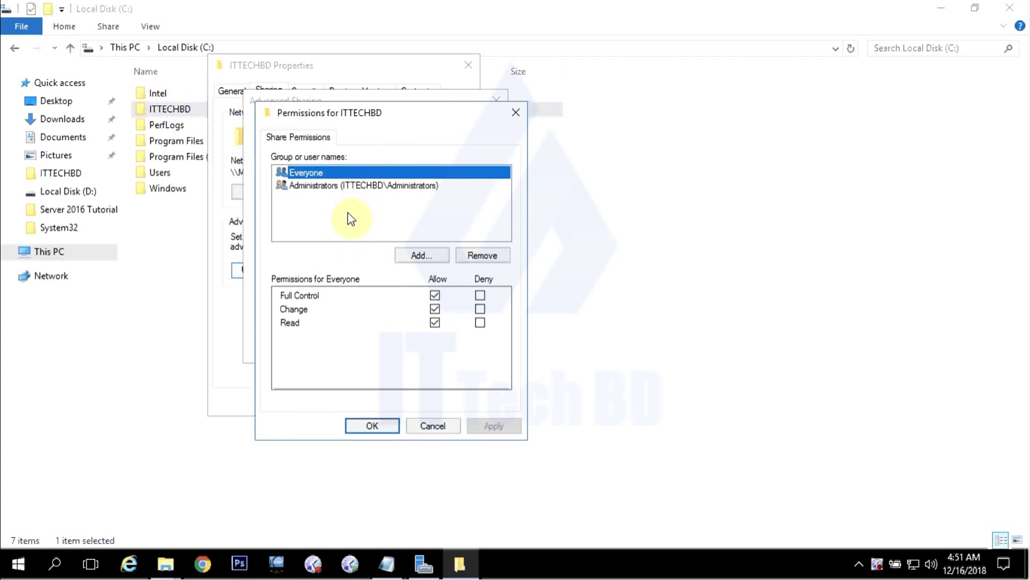
{"action": "left_click", "coordinate": [434, 312]}
{"action": "left_click", "coordinate": [419, 257]}
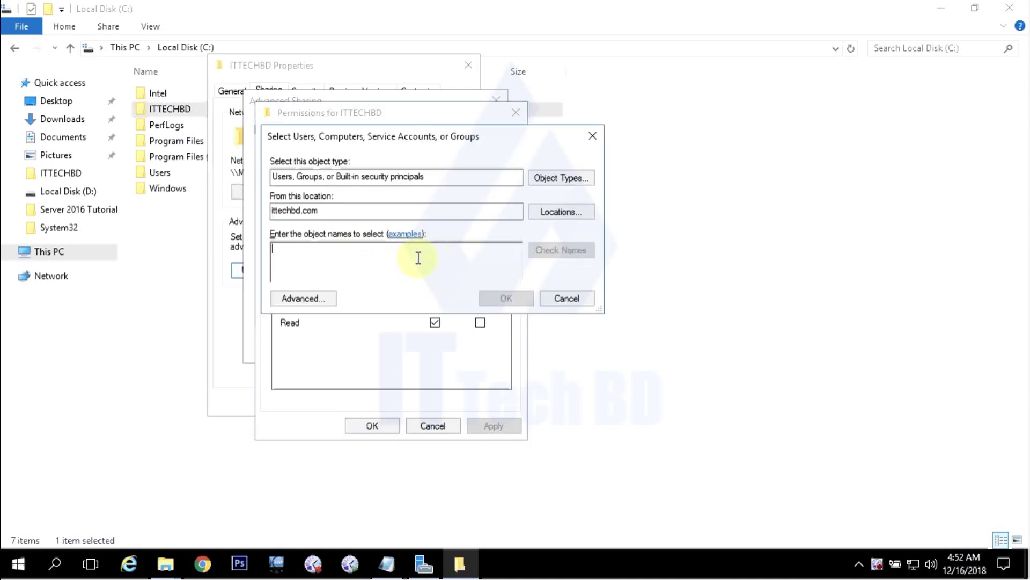
{"action": "left_click", "coordinate": [571, 178]}
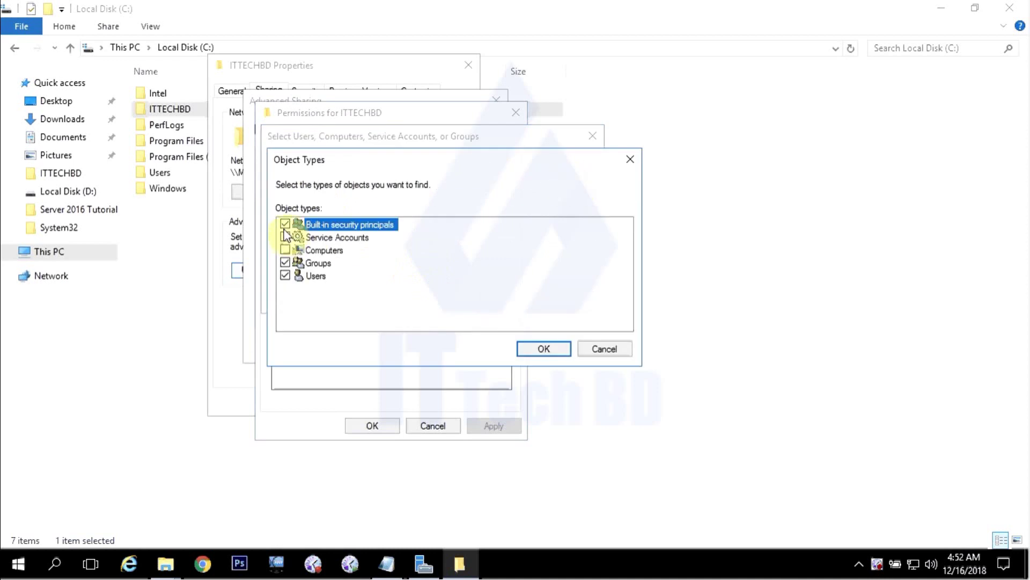
{"action": "left_click", "coordinate": [285, 276]}
{"action": "left_click", "coordinate": [286, 262]}
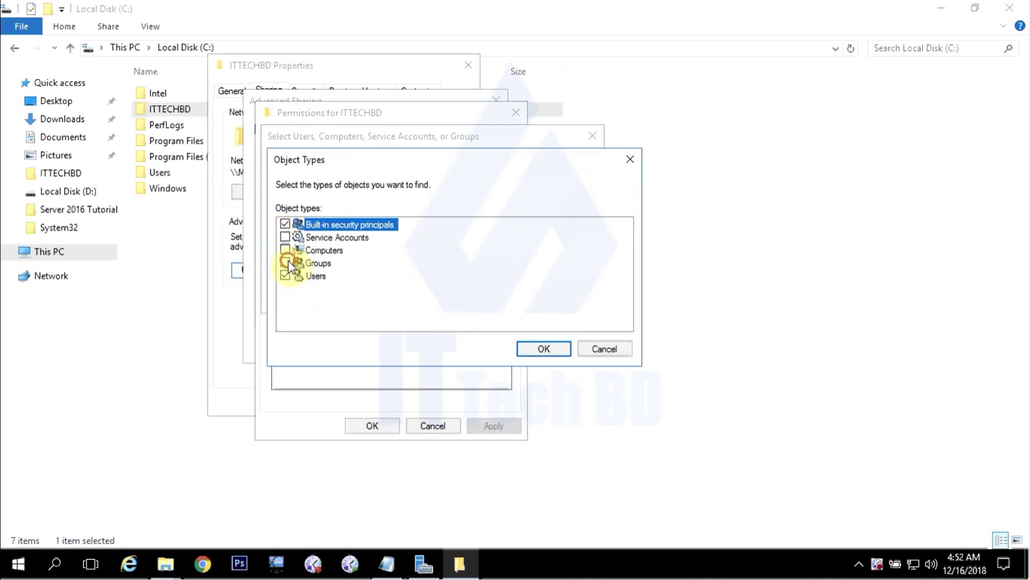
{"action": "left_click", "coordinate": [285, 223]}
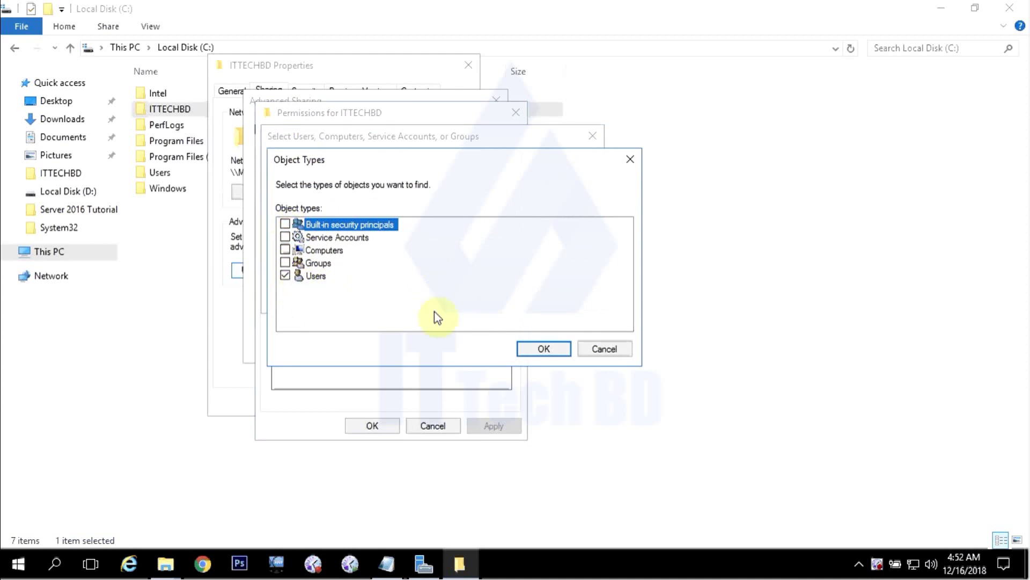
{"action": "left_click", "coordinate": [543, 349]}
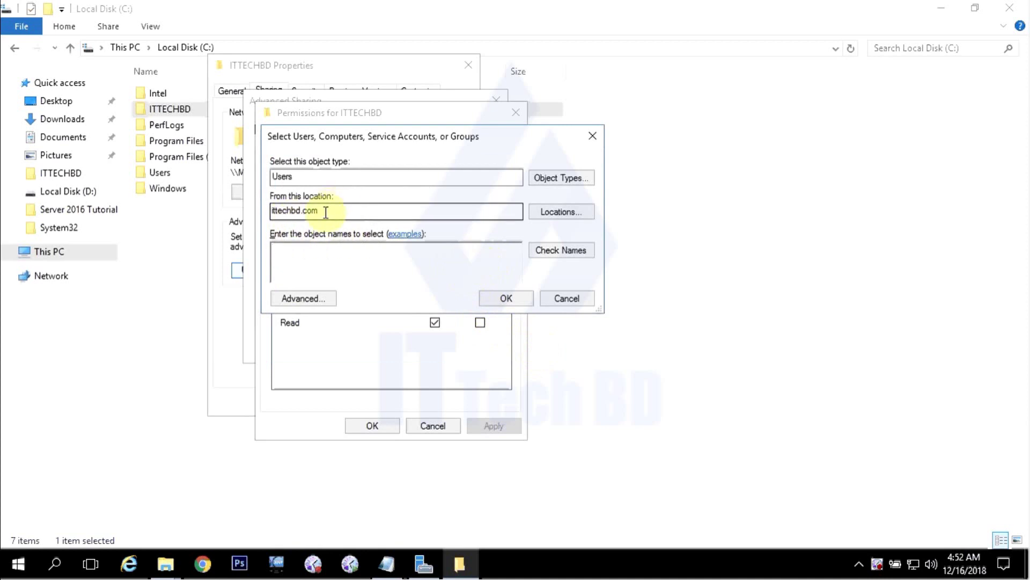
Step: Search ittechbd.com for all users and add Administrator and the five enabled personal accounts to the share permissions
{"action": "left_click", "coordinate": [317, 299]}
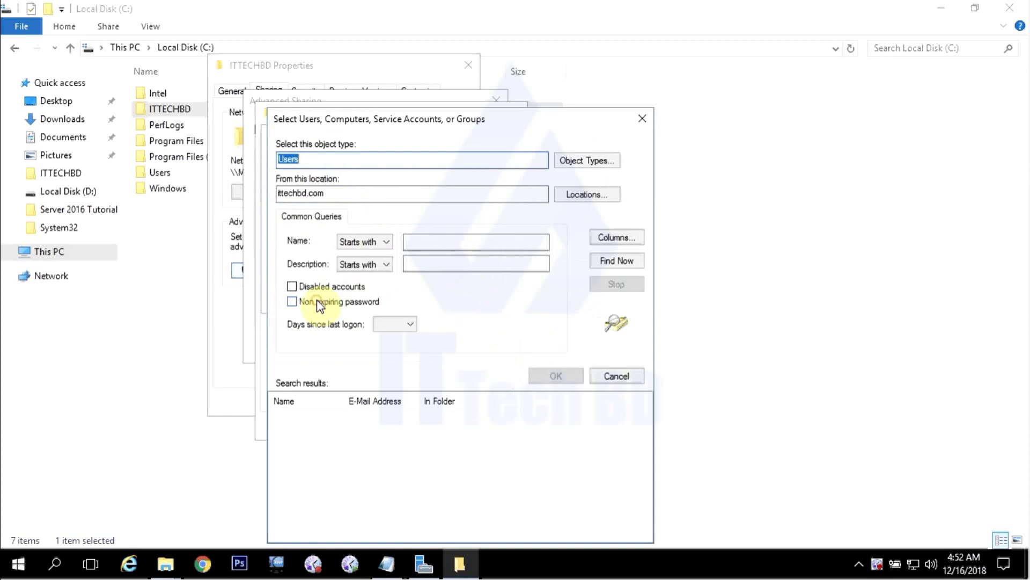
{"action": "left_click", "coordinate": [618, 262]}
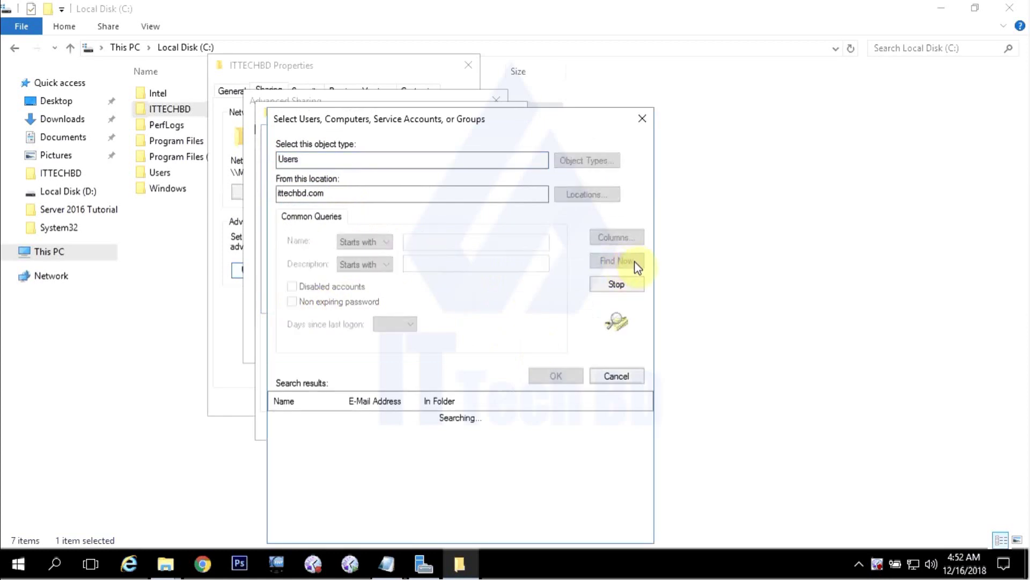
{"action": "left_click_drag", "start_coordinate": [500, 122], "coordinate": [506, 75]}
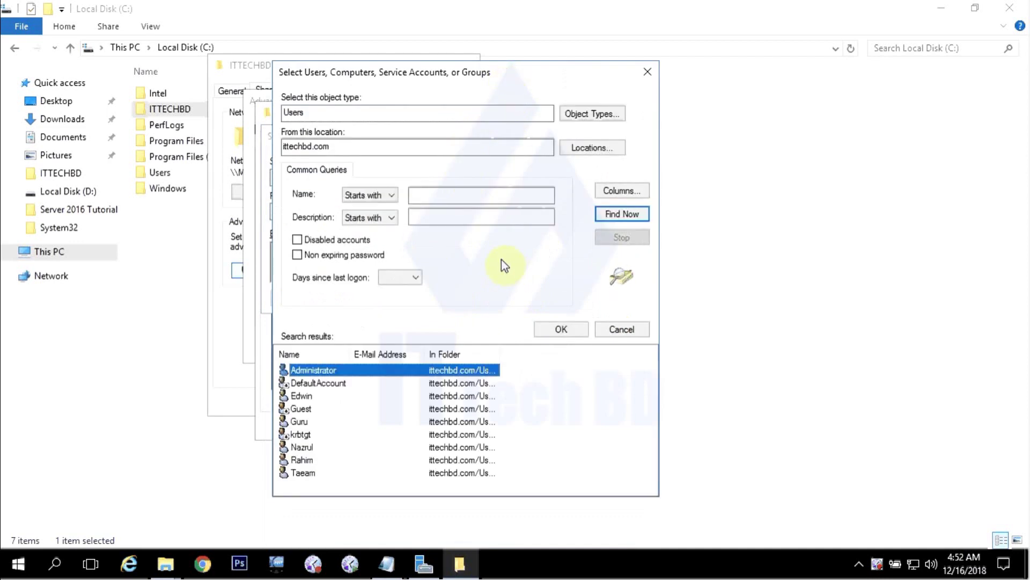
{"action": "left_click", "coordinate": [305, 397], "text": "ctrl"}
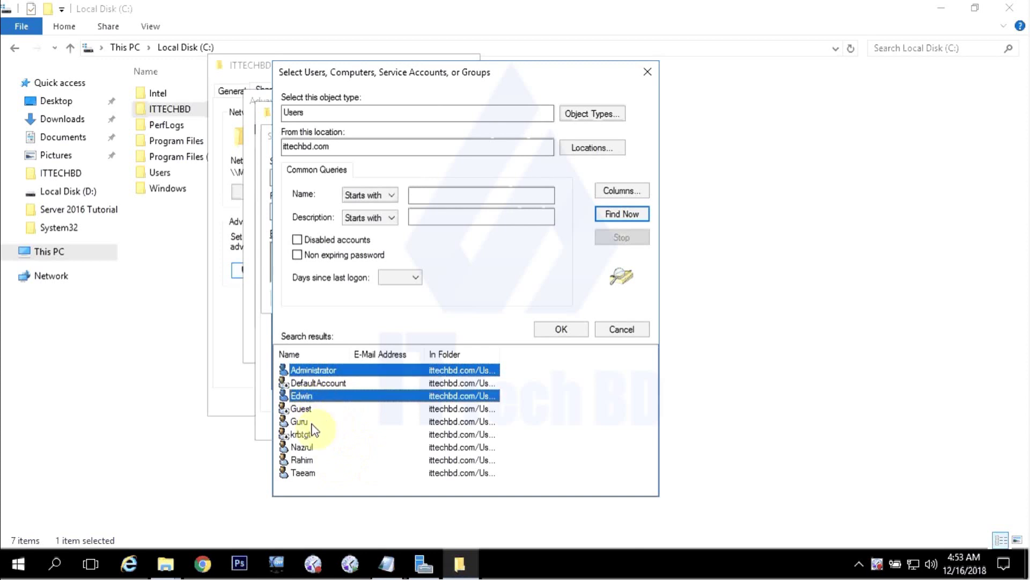
{"action": "left_click", "coordinate": [301, 422], "text": "ctrl"}
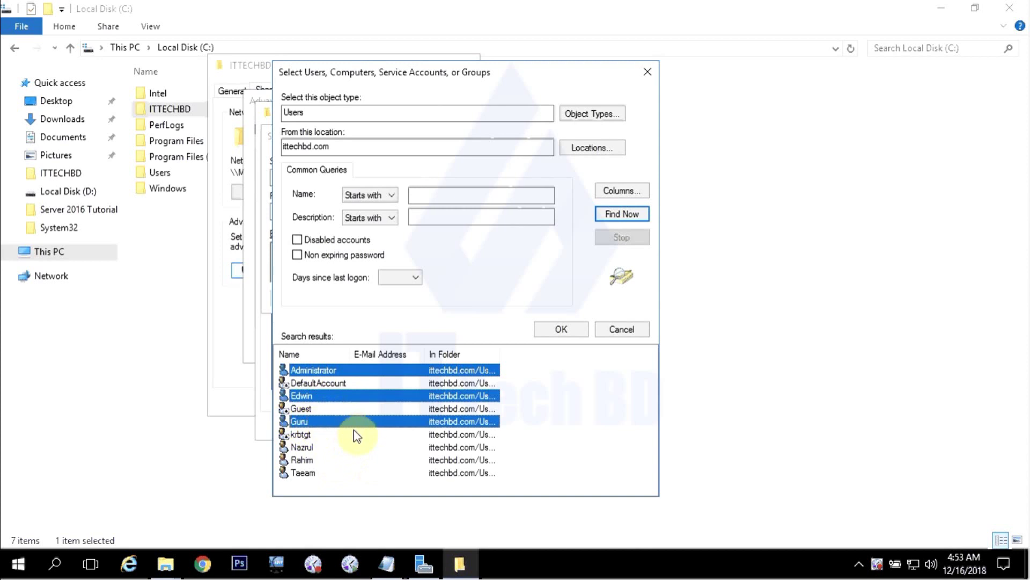
{"action": "left_click", "coordinate": [307, 447], "text": "ctrl"}
{"action": "left_click", "coordinate": [306, 460], "text": "ctrl"}
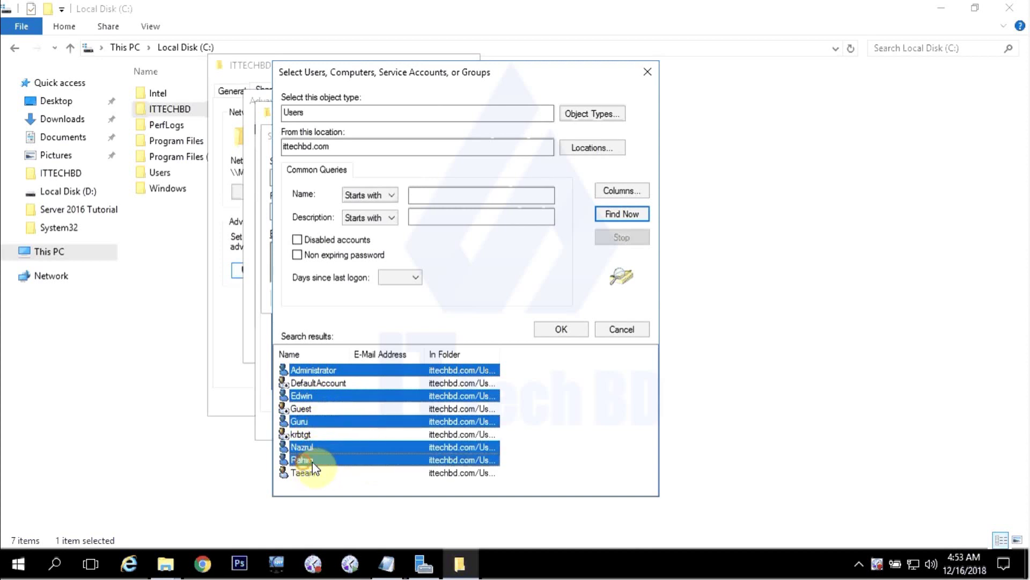
{"action": "left_click", "coordinate": [304, 473], "text": "ctrl"}
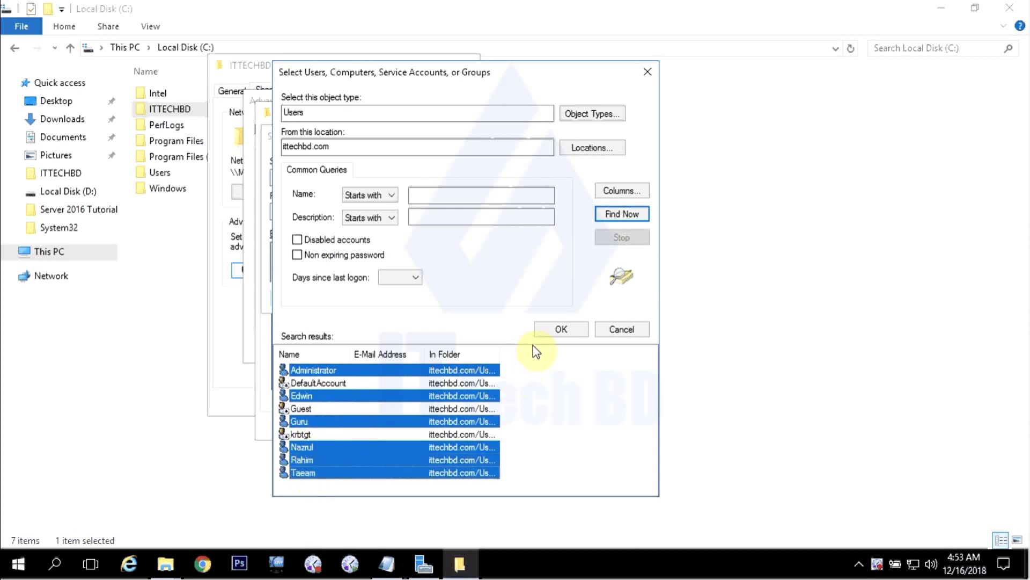
{"action": "left_click", "coordinate": [558, 329]}
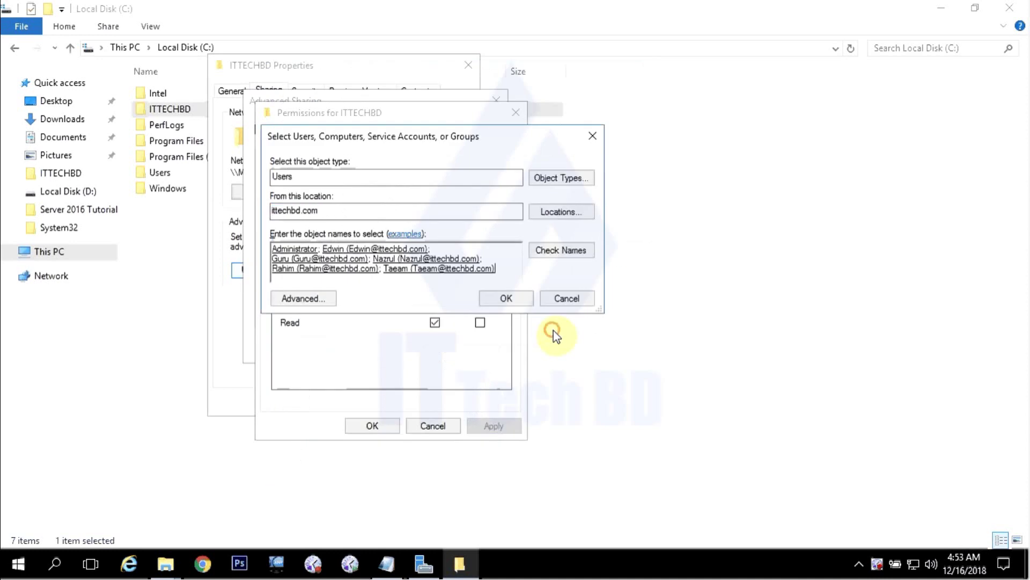
{"action": "left_click", "coordinate": [506, 299]}
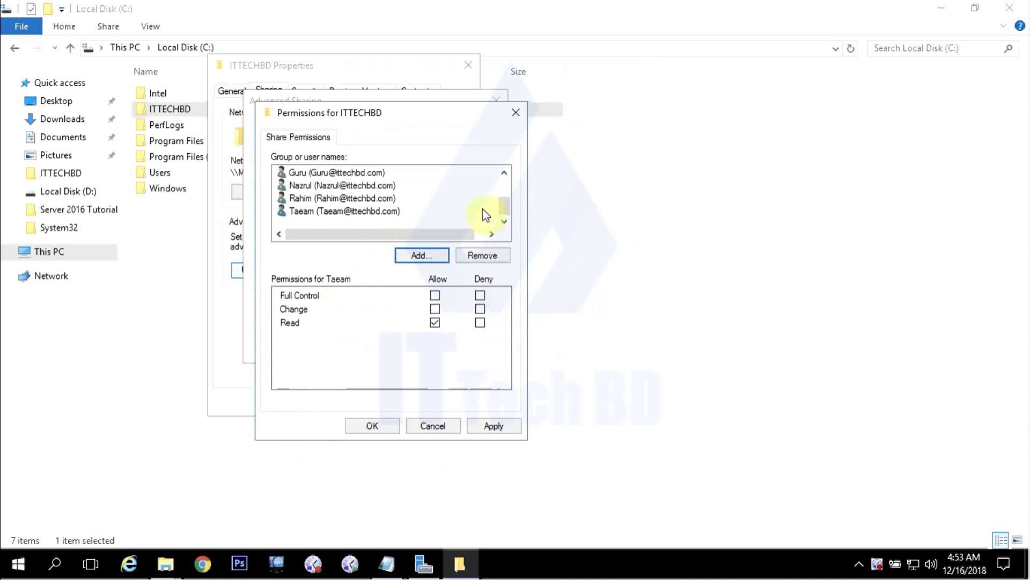
Step: Allow Full Control on the share for the first two personal user accounts in the permissions list
{"action": "left_click_drag", "start_coordinate": [500, 208], "coordinate": [504, 173]}
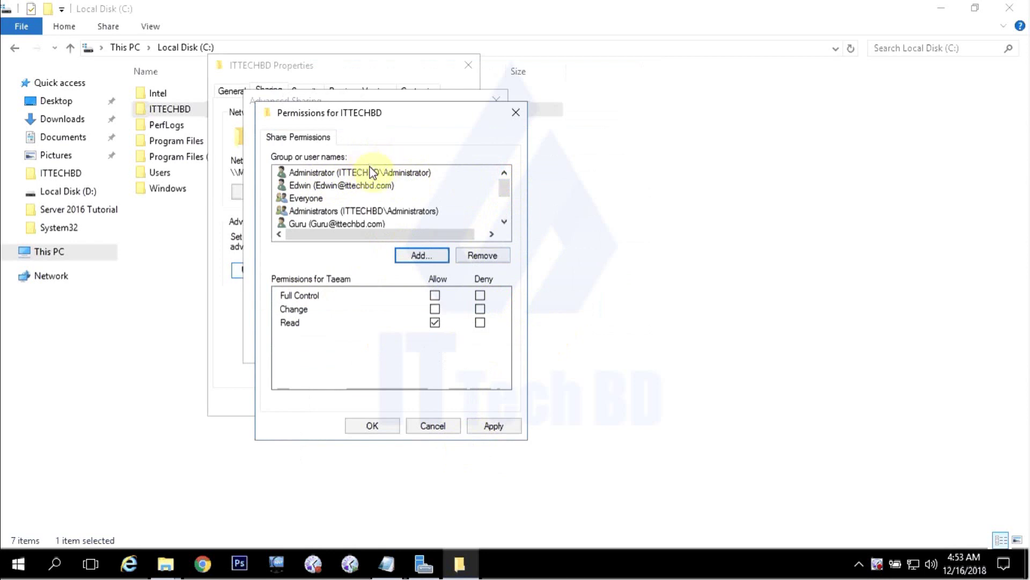
{"action": "left_click", "coordinate": [307, 199]}
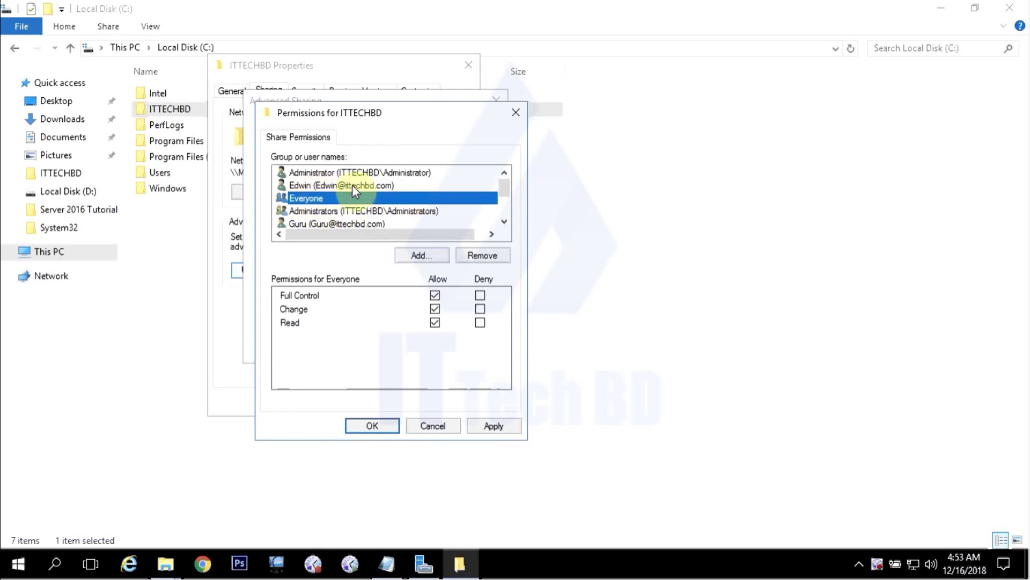
{"action": "scroll", "coordinate": [345, 210], "scroll_direction": "down", "scroll_amount": 1}
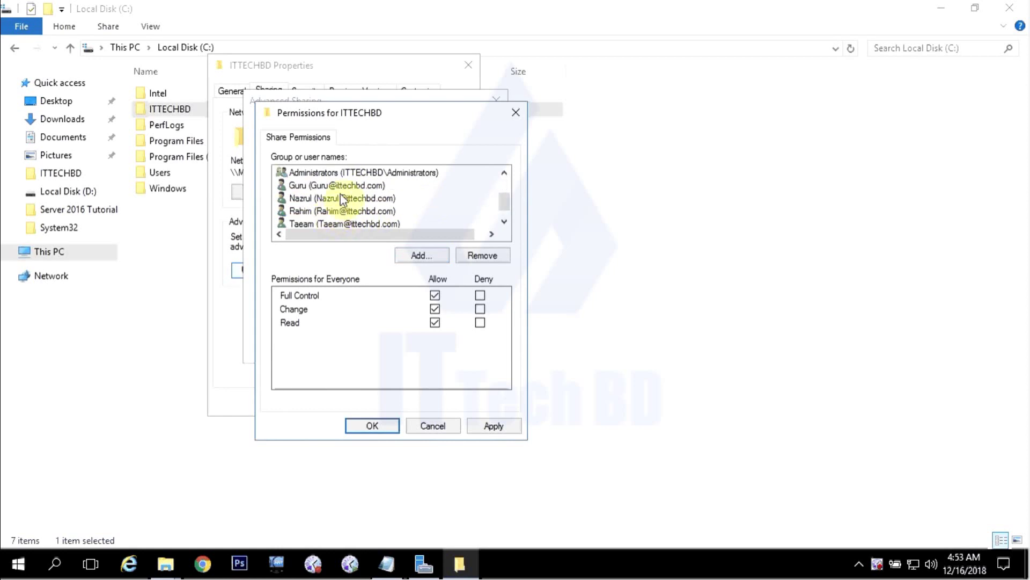
{"action": "scroll", "coordinate": [359, 212], "scroll_direction": "down", "scroll_amount": 1}
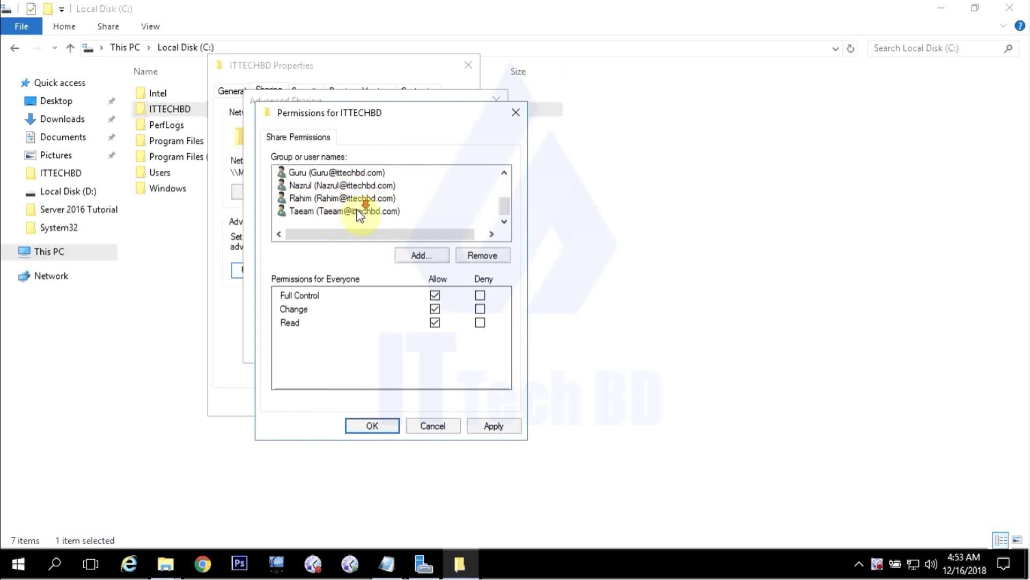
{"action": "scroll", "coordinate": [358, 214], "scroll_direction": "up", "scroll_amount": 2}
{"action": "scroll", "coordinate": [359, 213], "scroll_direction": "up", "scroll_amount": 1}
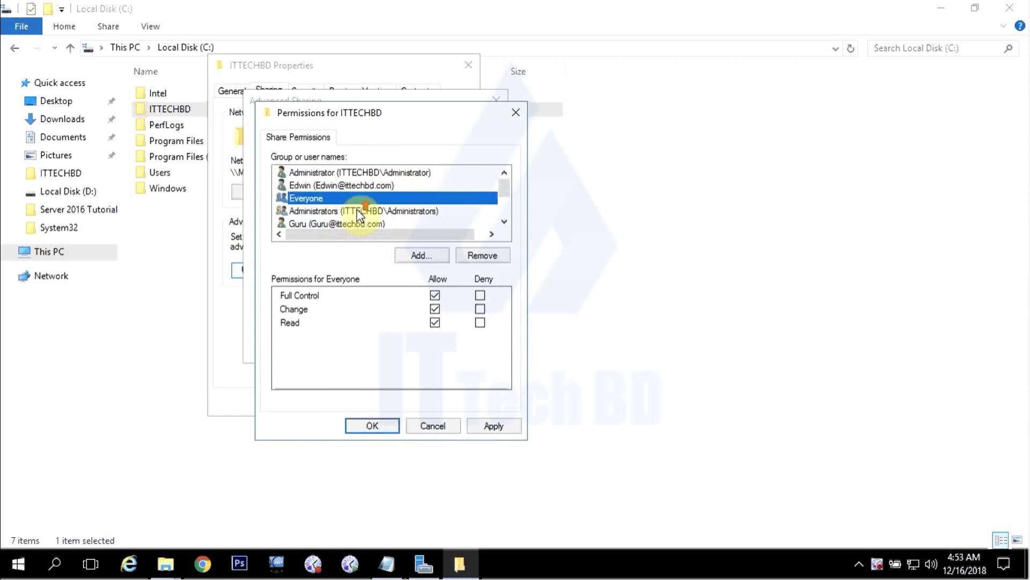
{"action": "left_click", "coordinate": [320, 188]}
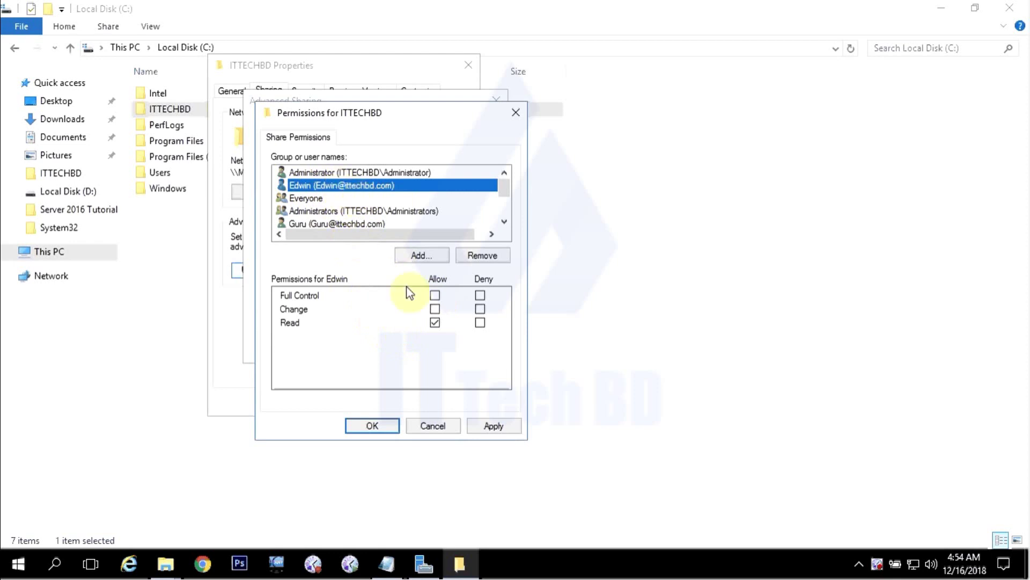
{"action": "left_click", "coordinate": [435, 298]}
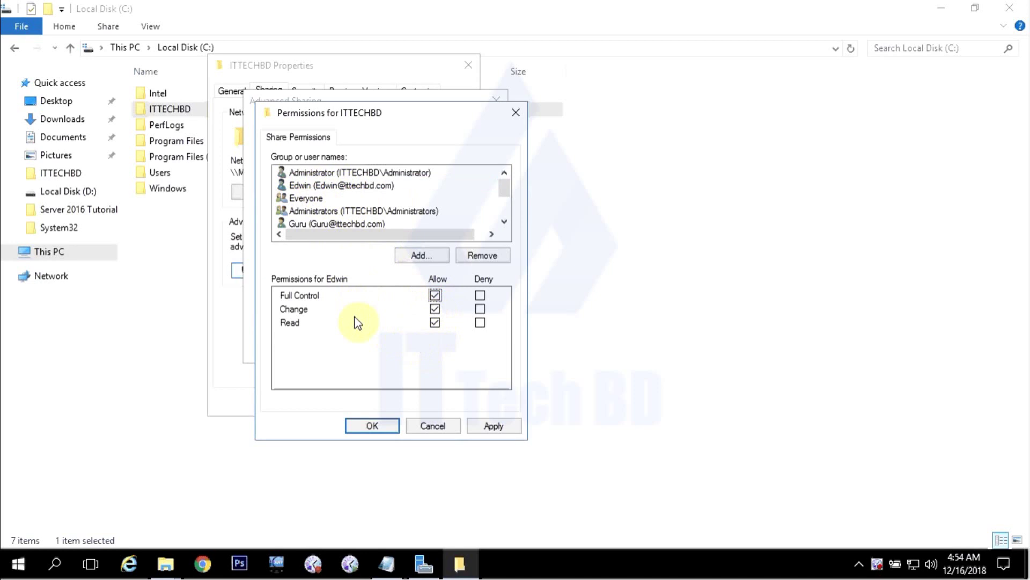
{"action": "left_click_drag", "start_coordinate": [508, 188], "coordinate": [507, 198]}
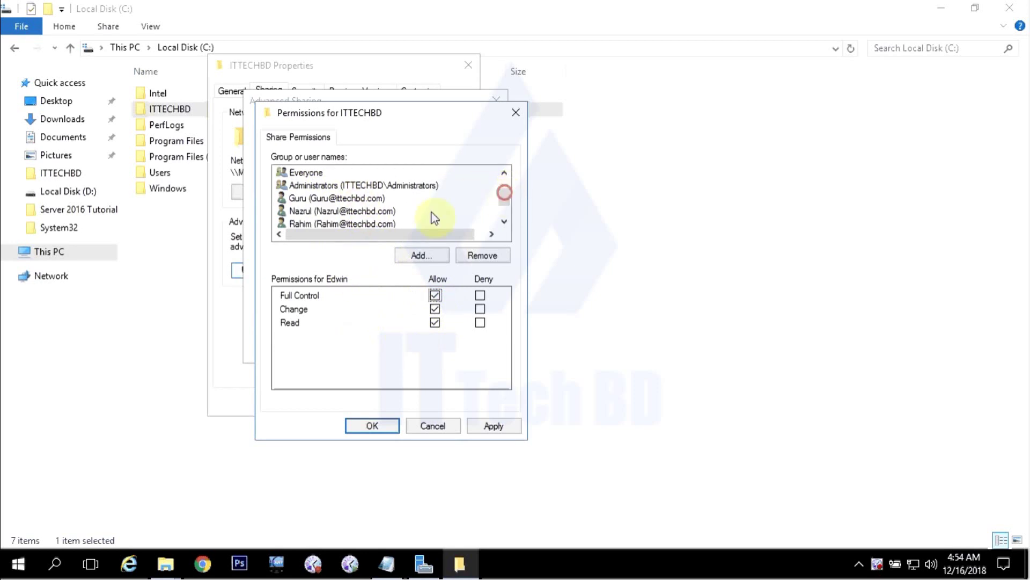
{"action": "left_click", "coordinate": [313, 199]}
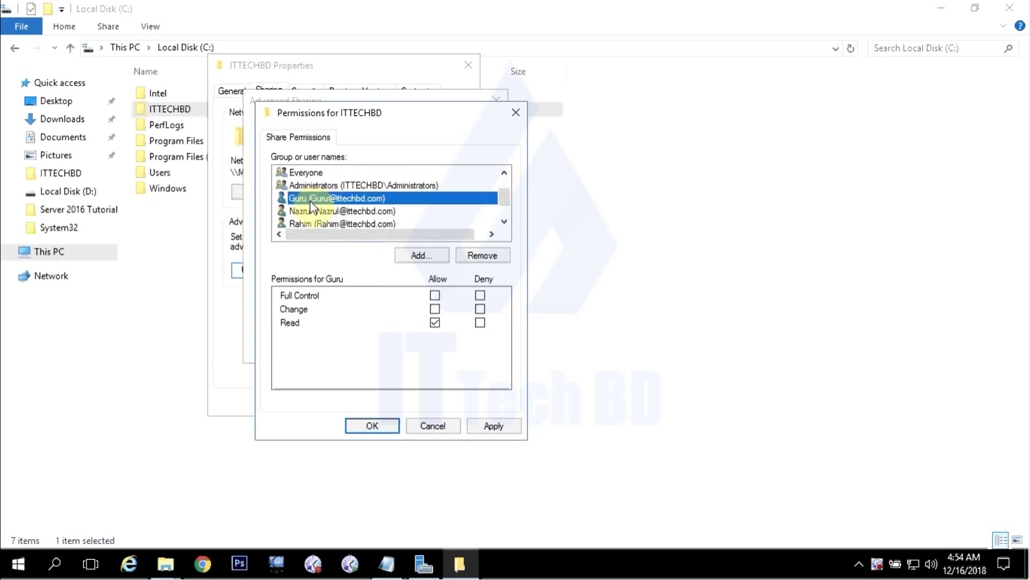
{"action": "left_click", "coordinate": [435, 296]}
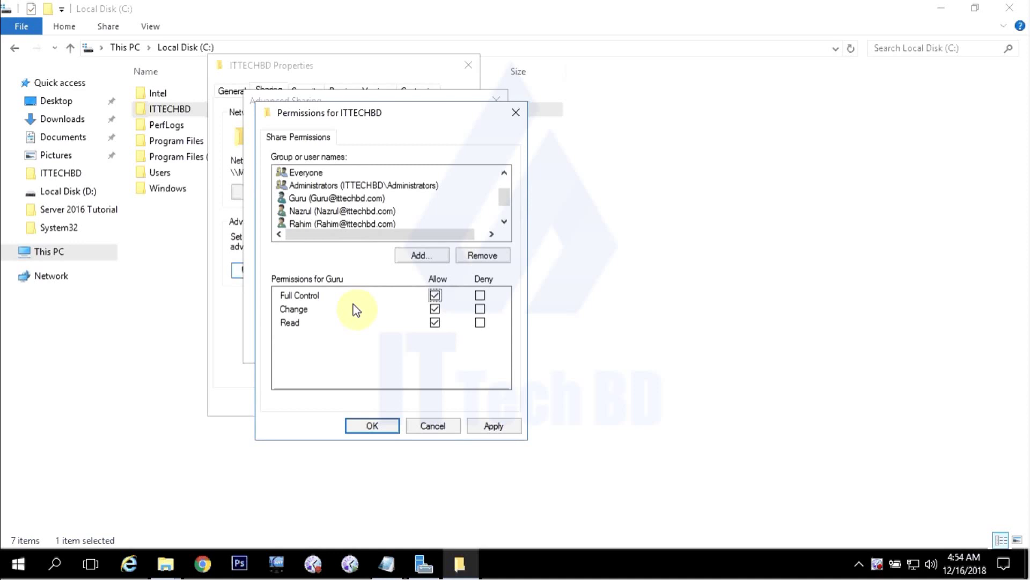
Step: Keep the third personal user account at Read only and allow Change for the fourth one
{"action": "left_click", "coordinate": [325, 213]}
{"action": "scroll", "coordinate": [325, 214], "scroll_direction": "down", "scroll_amount": 1}
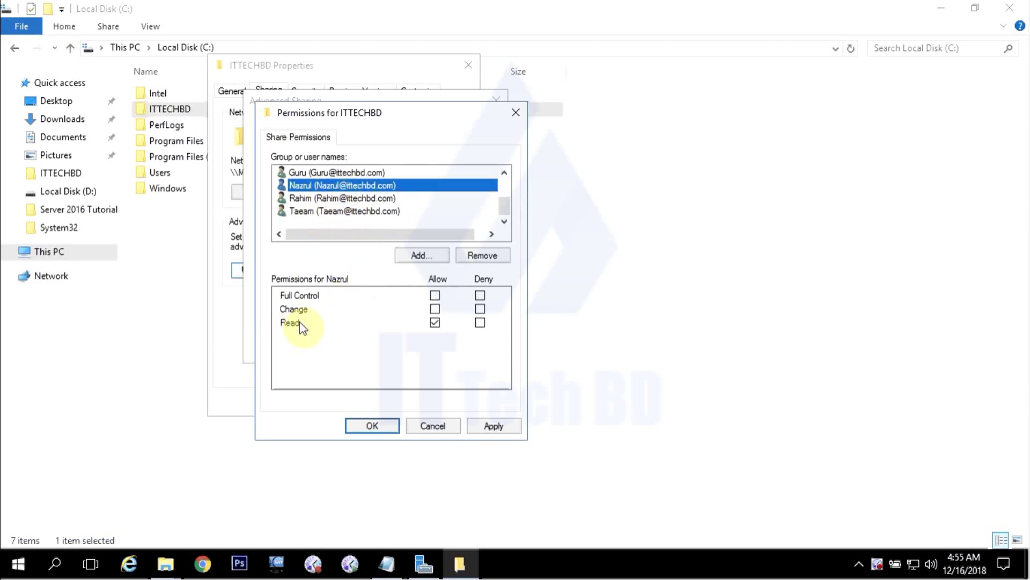
{"action": "left_click", "coordinate": [434, 322]}
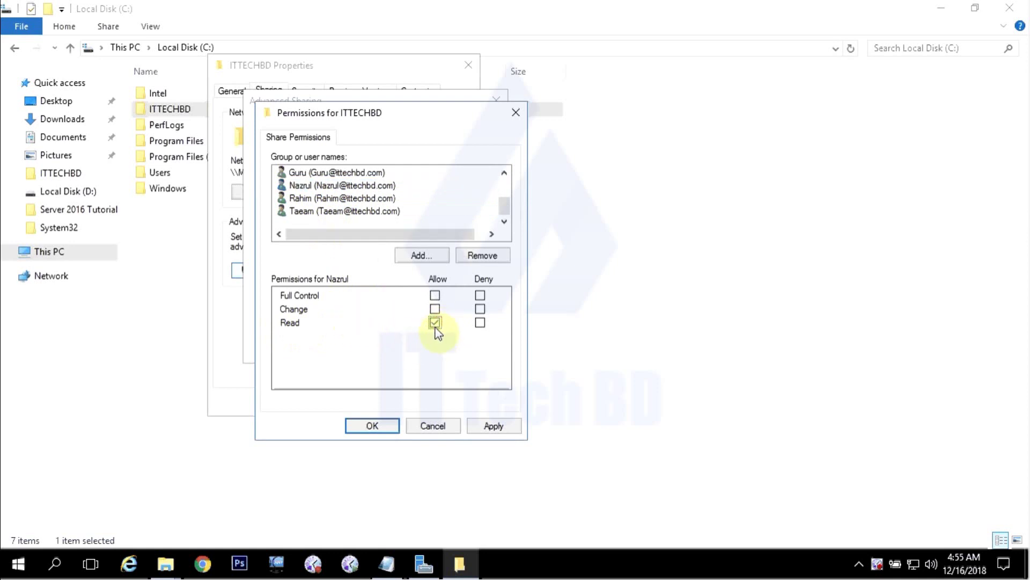
{"action": "left_click", "coordinate": [333, 206]}
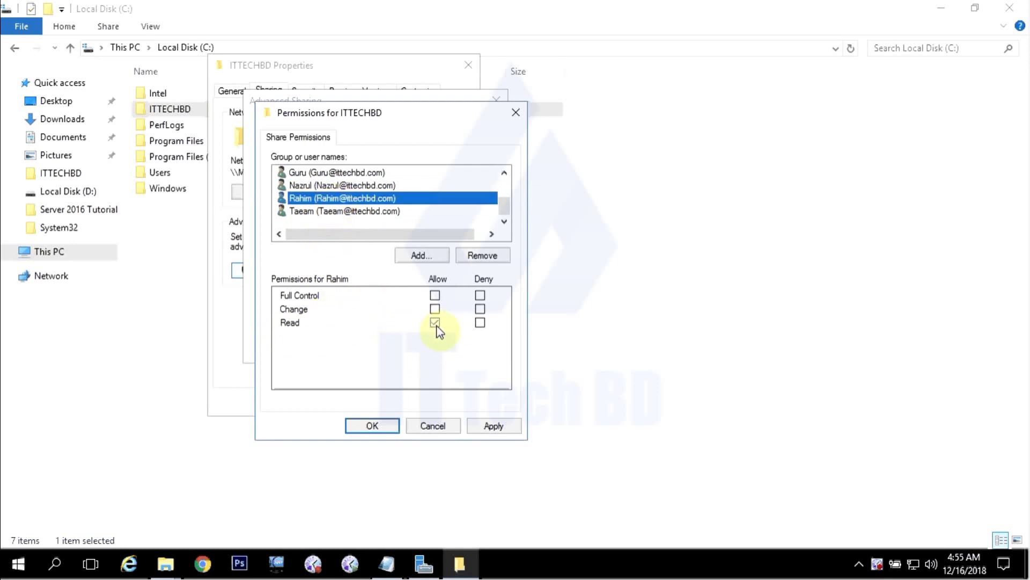
{"action": "left_click", "coordinate": [435, 309]}
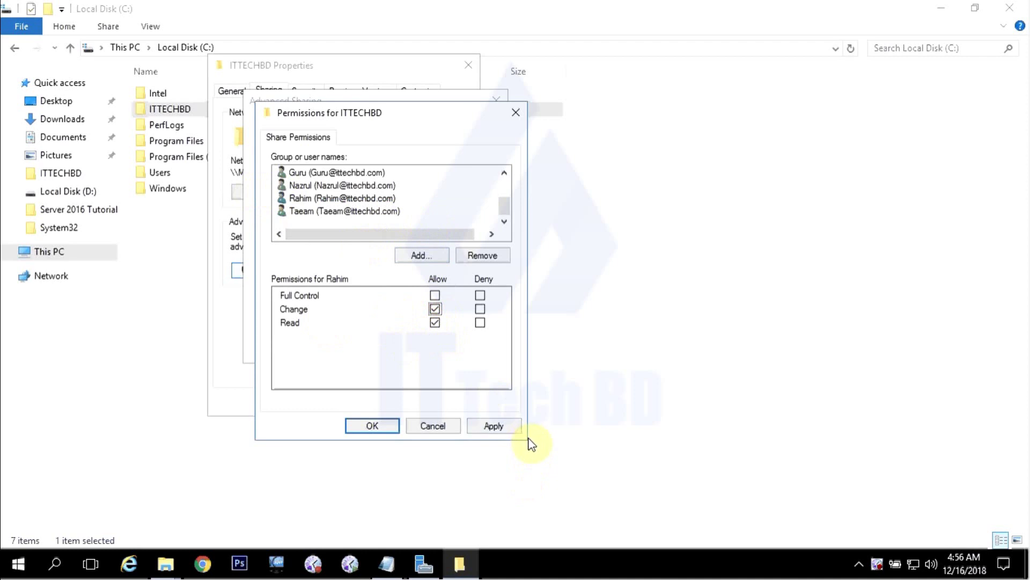
Step: Remove Everyone from the ITTECHBD share permissions and apply the permission changes
{"action": "left_click_drag", "start_coordinate": [507, 205], "coordinate": [504, 173]}
{"action": "left_click", "coordinate": [307, 199]}
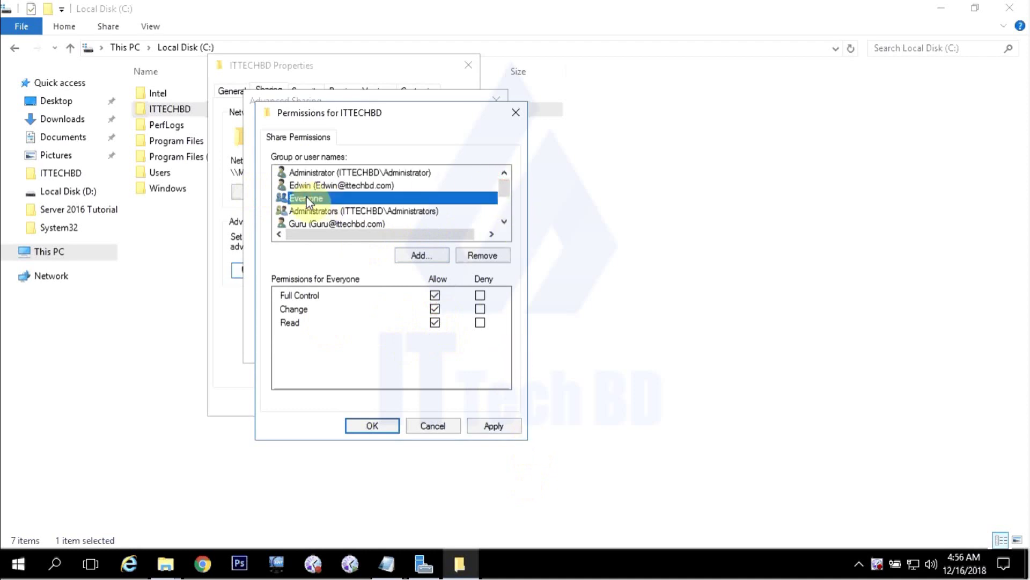
{"action": "left_click", "coordinate": [485, 255]}
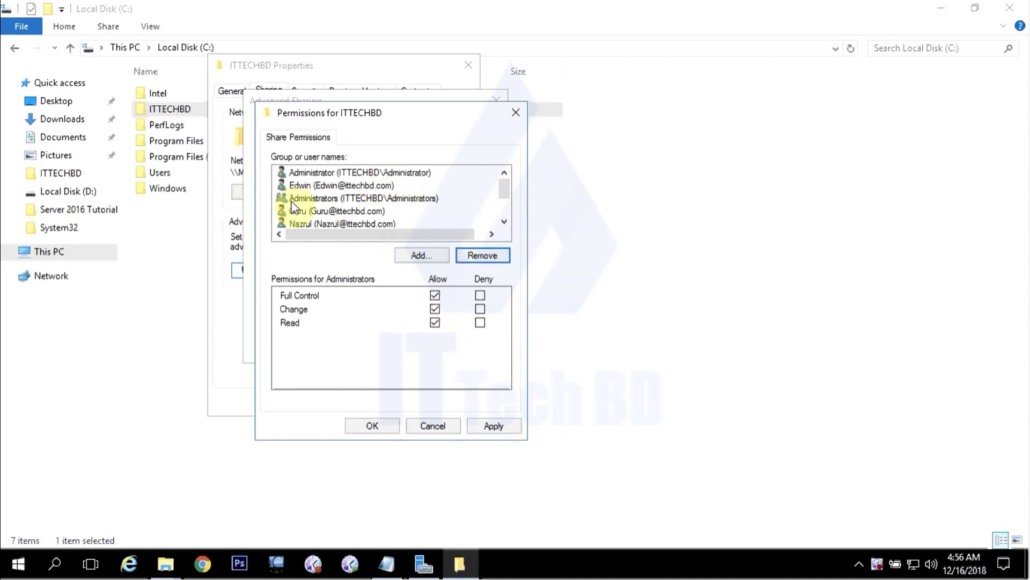
{"action": "scroll", "coordinate": [361, 198], "scroll_direction": "down", "scroll_amount": 1}
{"action": "scroll", "coordinate": [365, 199], "scroll_direction": "up", "scroll_amount": 1}
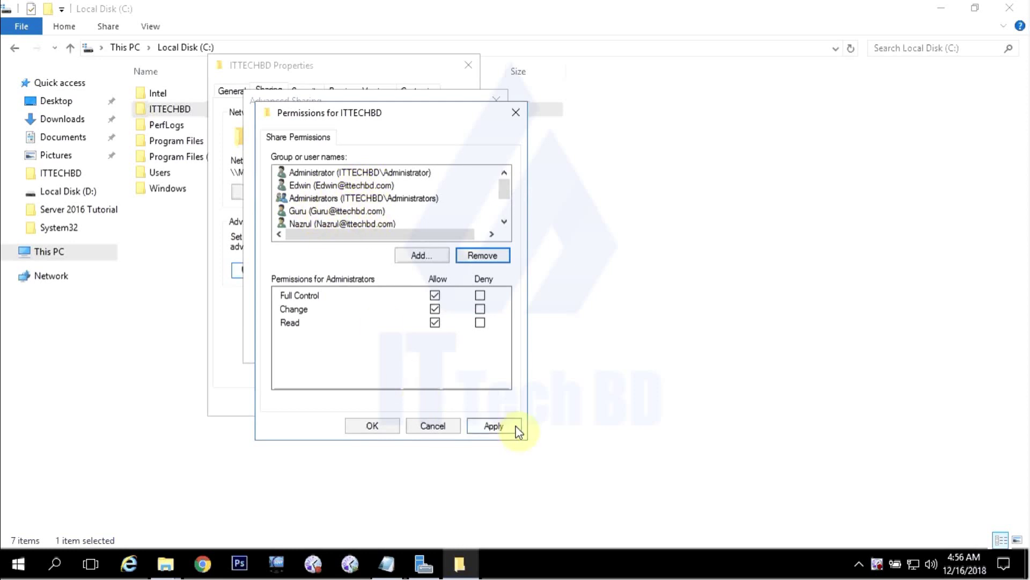
{"action": "left_click", "coordinate": [493, 428]}
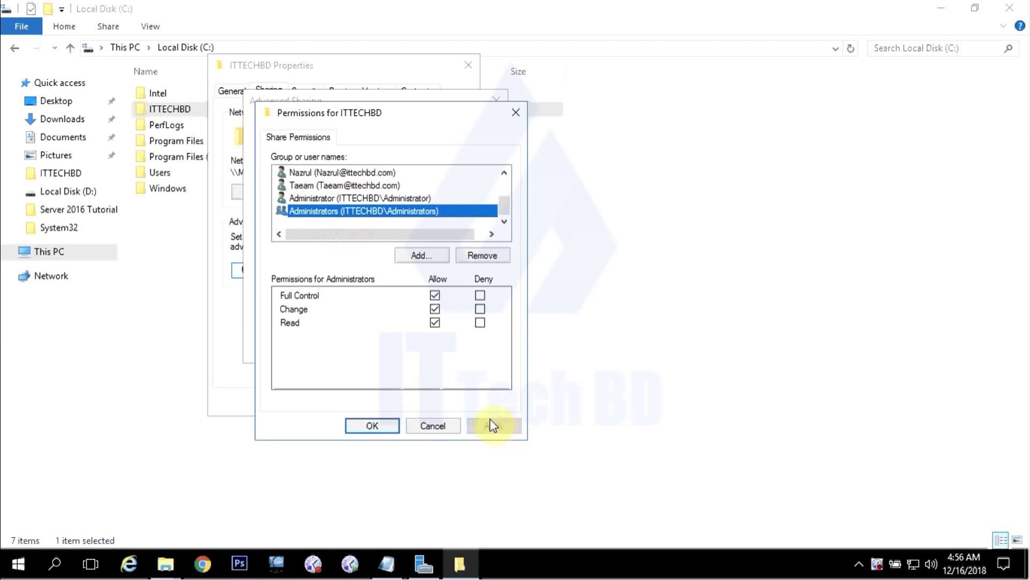
{"action": "left_click", "coordinate": [375, 425]}
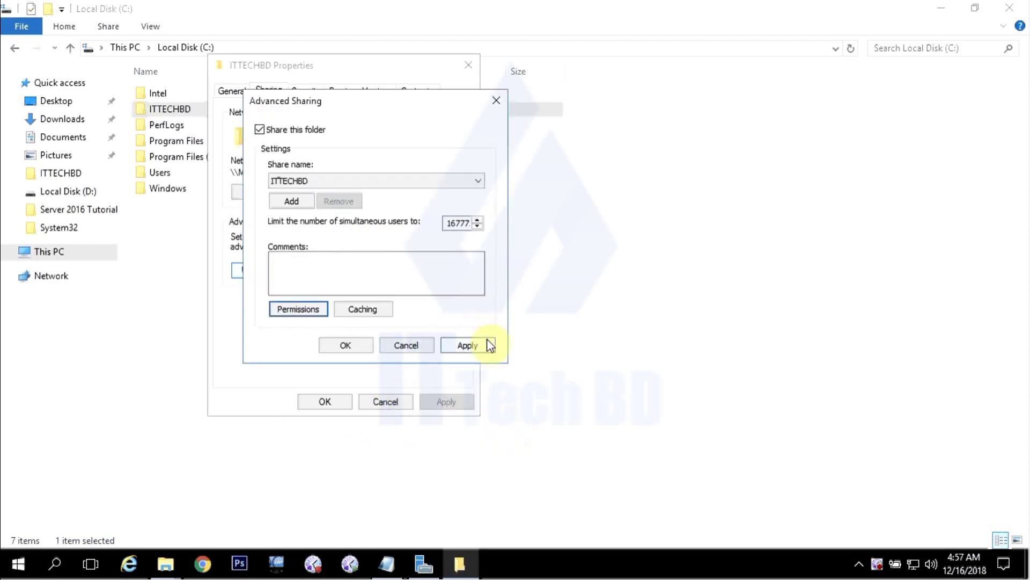
Step: Apply the Advanced Sharing settings and close the ITTECHBD folder's properties
{"action": "left_click", "coordinate": [470, 345]}
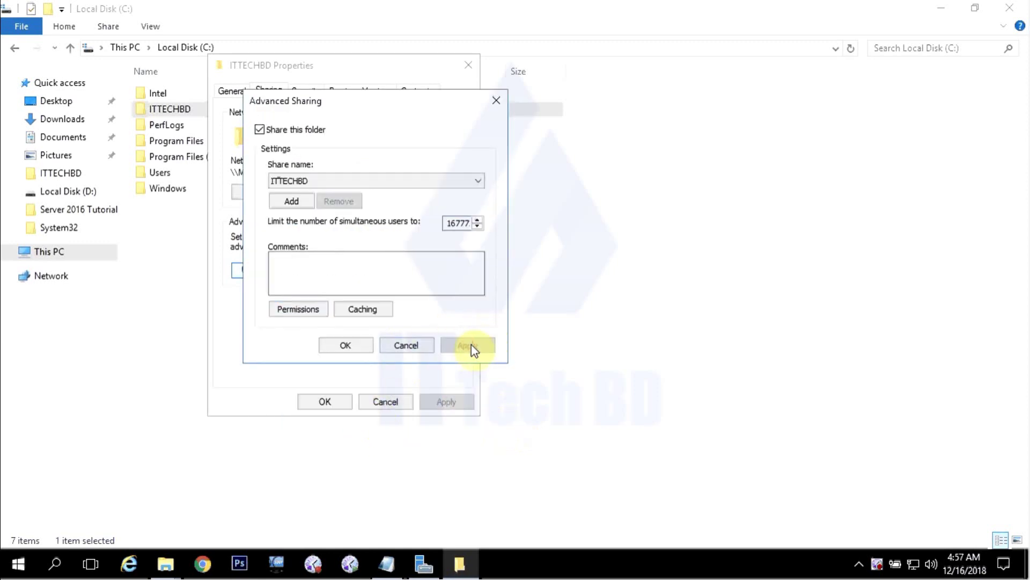
{"action": "left_click", "coordinate": [345, 345]}
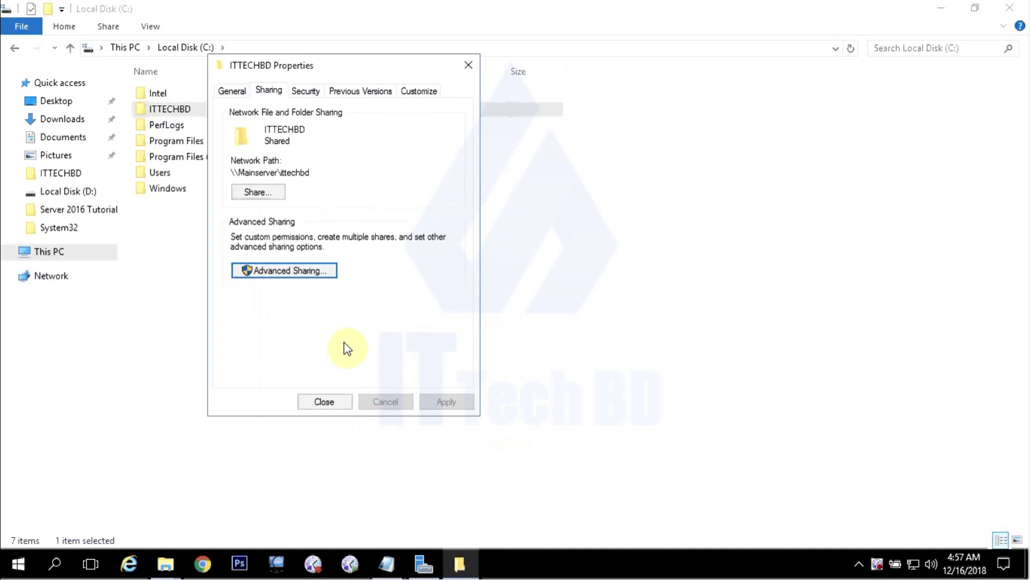
{"action": "left_click", "coordinate": [319, 403]}
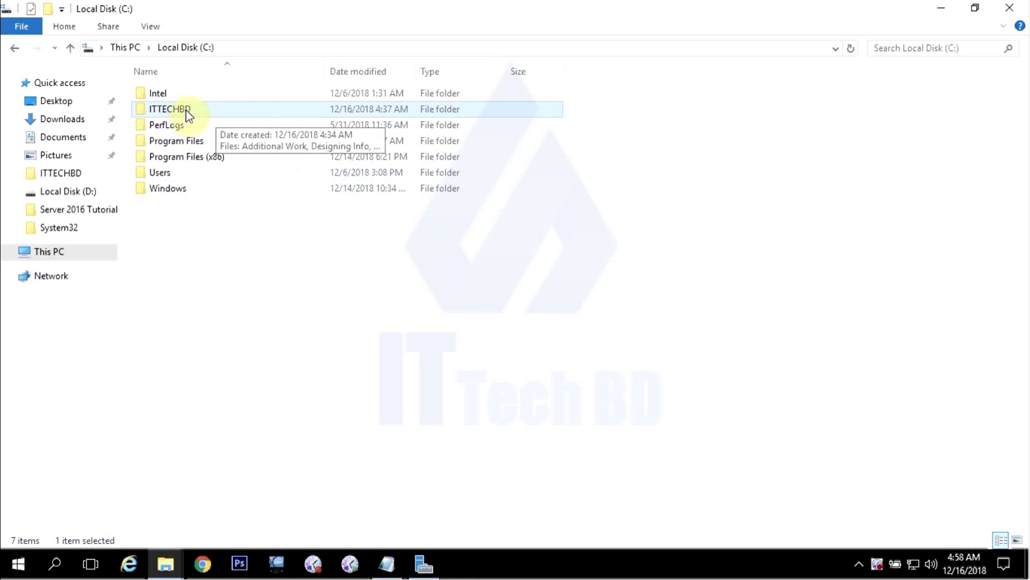
Step: Minimize the folder window, review the topic note in Notepad, and minimize it to return to the desktop
{"action": "left_click", "coordinate": [939, 7]}
{"action": "left_click", "coordinate": [387, 564]}
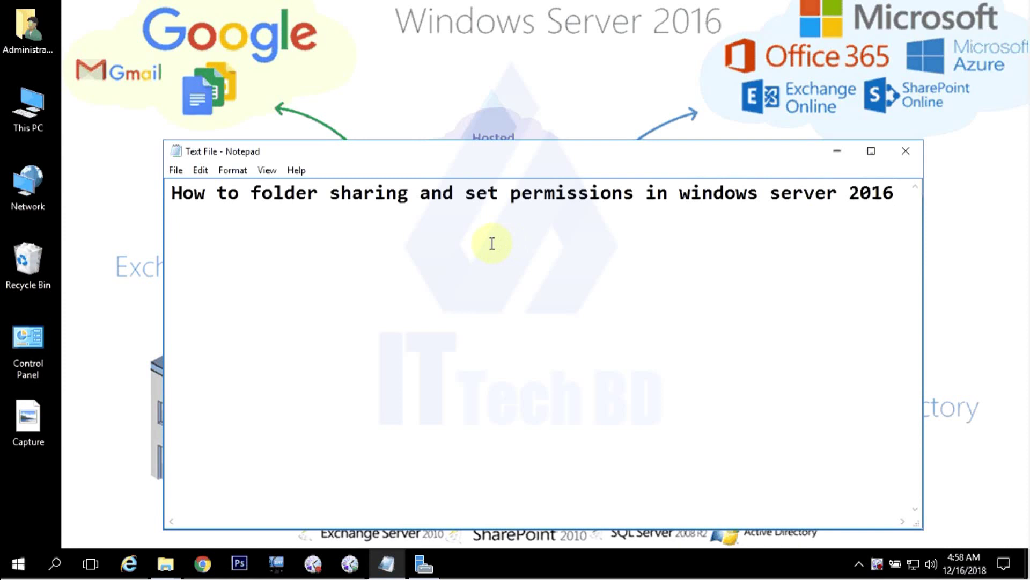
{"action": "left_click", "coordinate": [533, 151]}
{"action": "left_click_drag", "start_coordinate": [533, 152], "coordinate": [521, 126]}
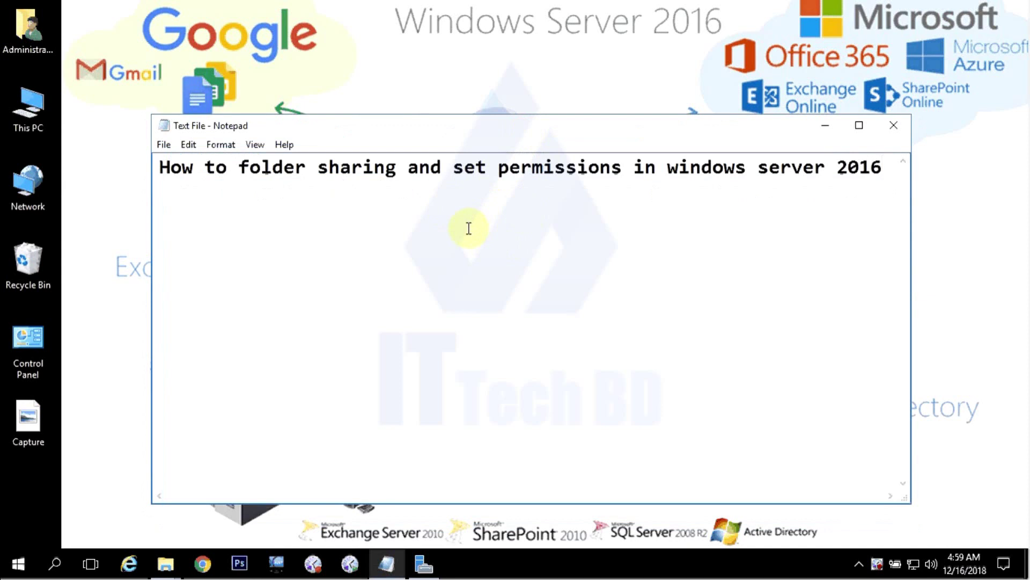
{"action": "left_click", "coordinate": [824, 129]}
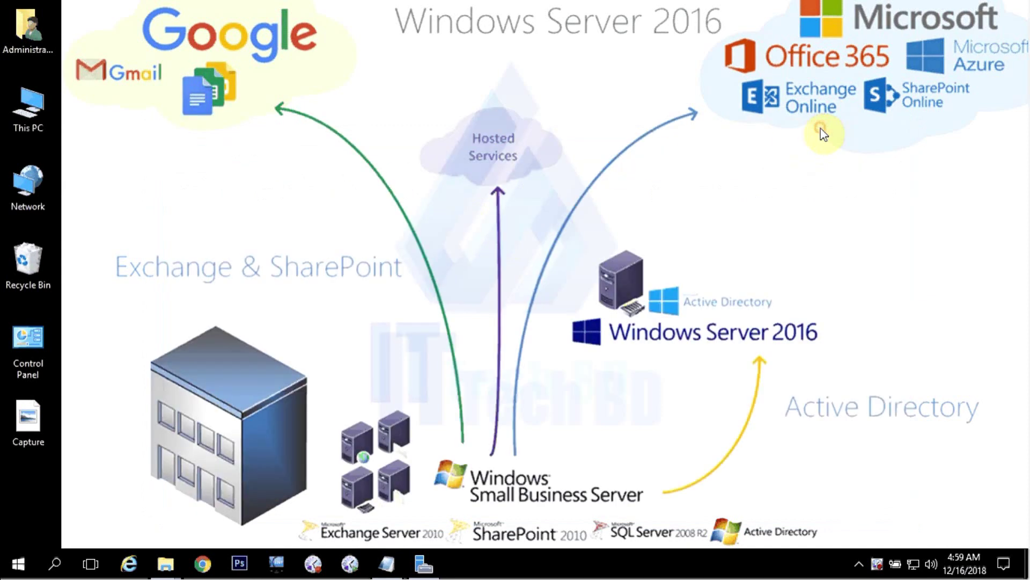